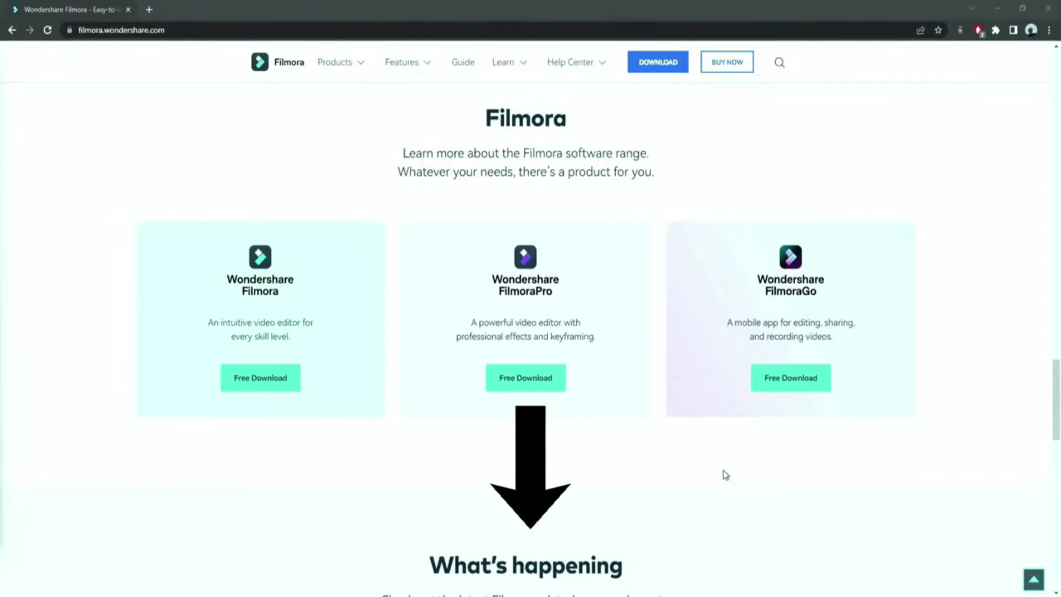
Download filmora_setup, install Filmora, and launch it to the start window
click(659, 66)
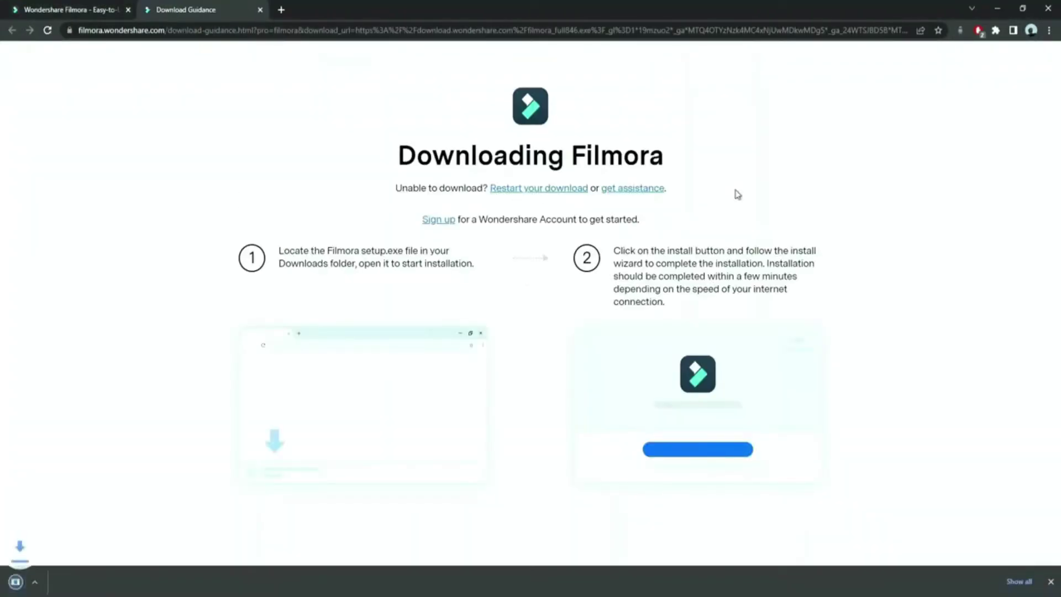
click(63, 585)
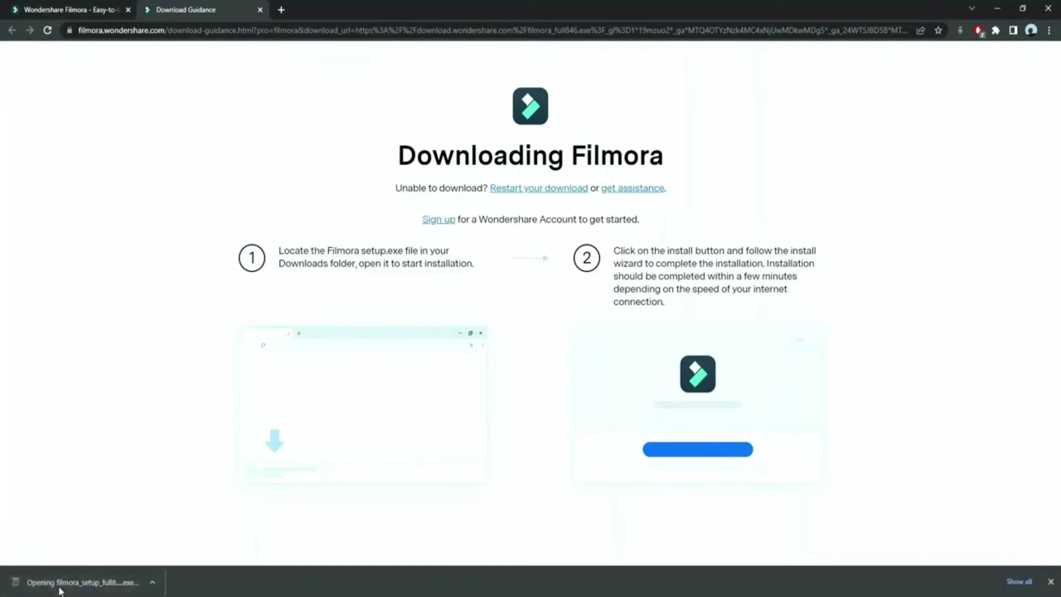
click(539, 378)
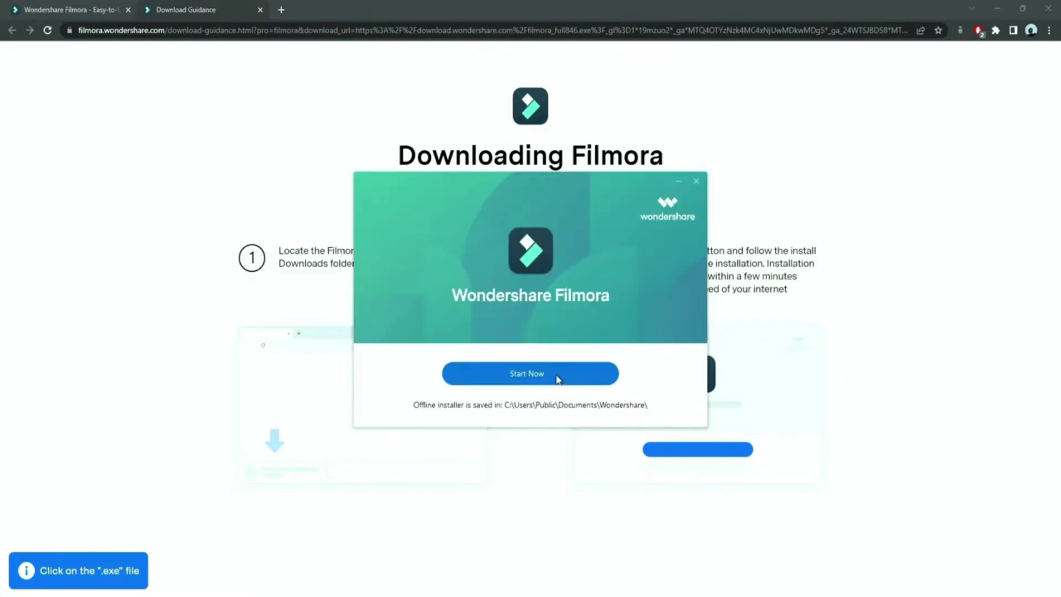
click(556, 377)
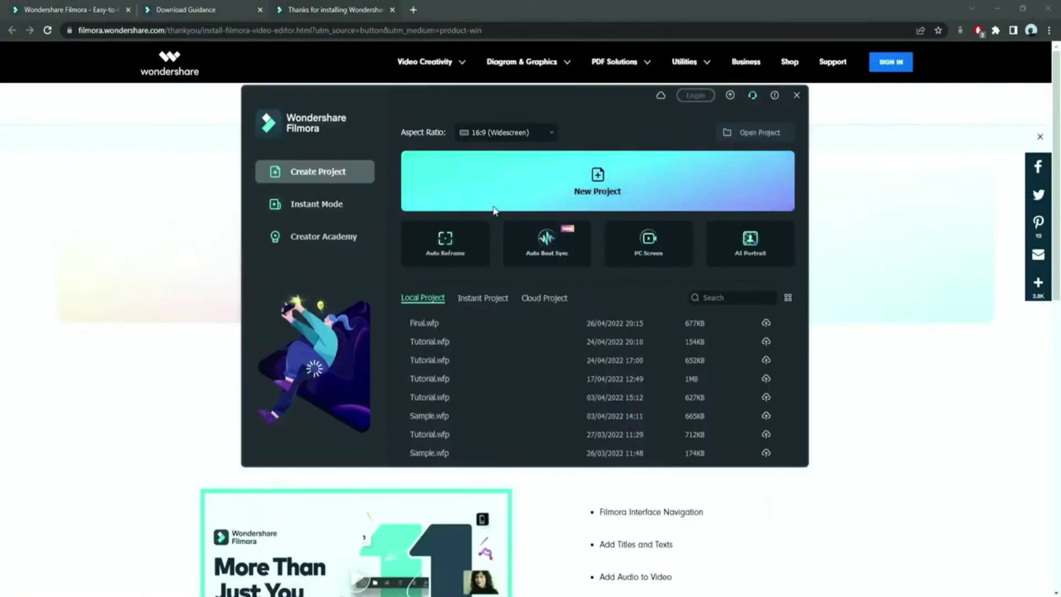
Create a new project with the VID clip on track 1 and add a snapshot frame
click(502, 208)
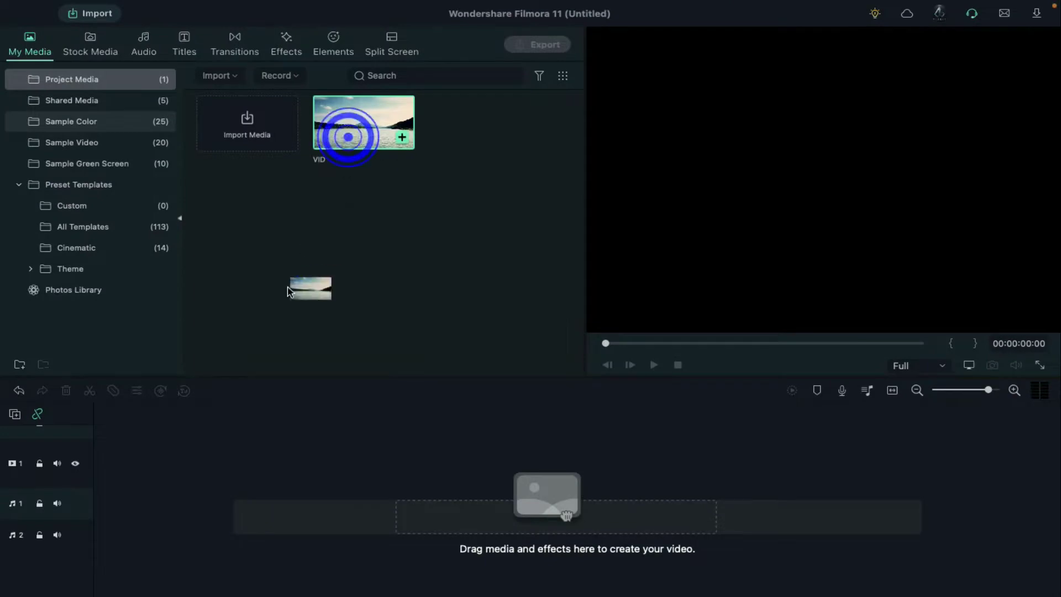
drag(287, 292, 138, 463)
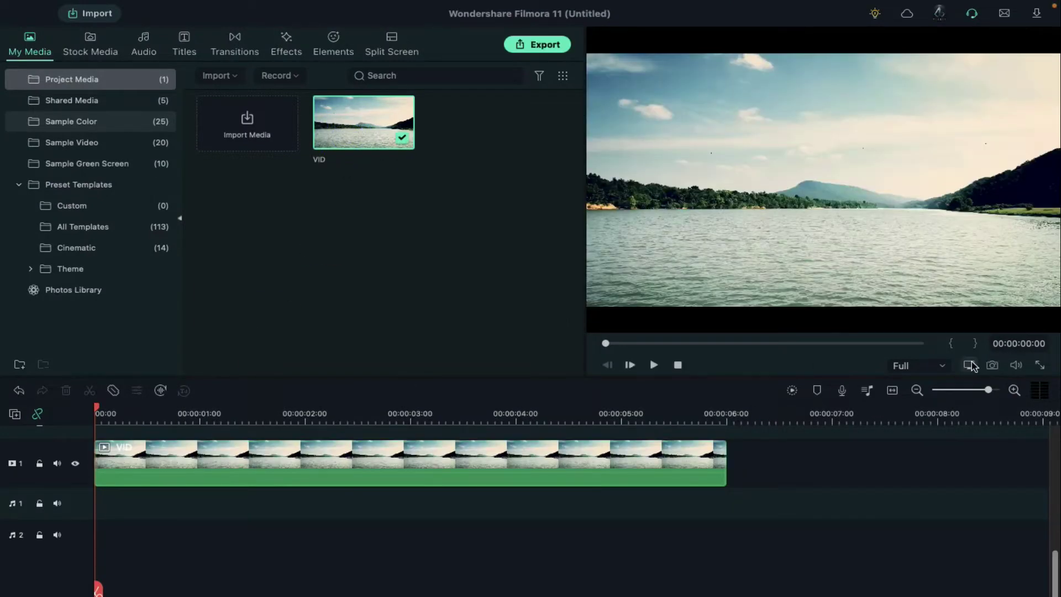
click(992, 365)
click(640, 376)
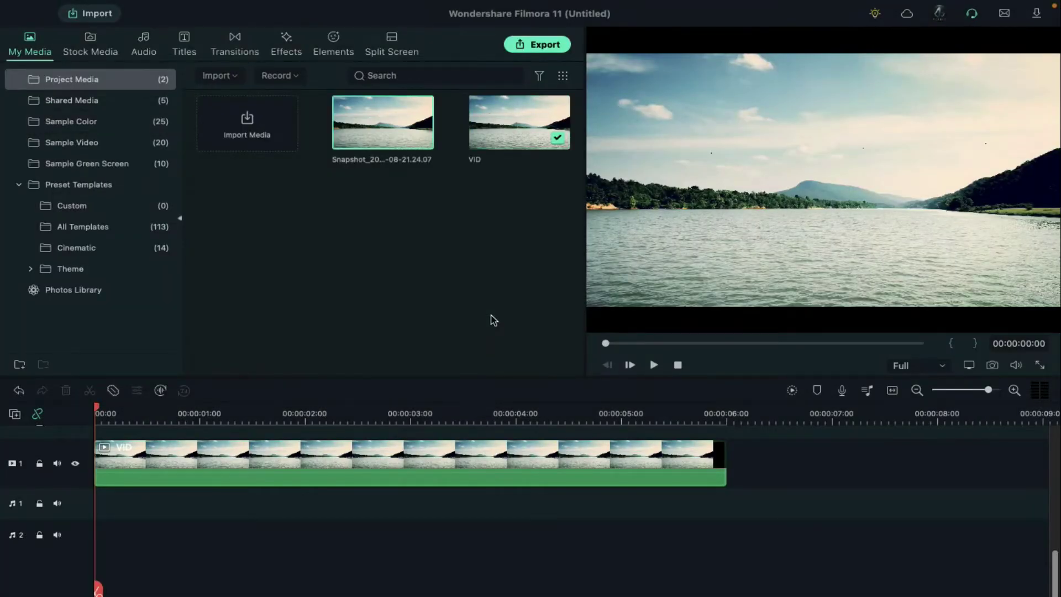
Convert the snapshot to black and white and delete the sky to transparency
key(ctrl+Left)
click(840, 243)
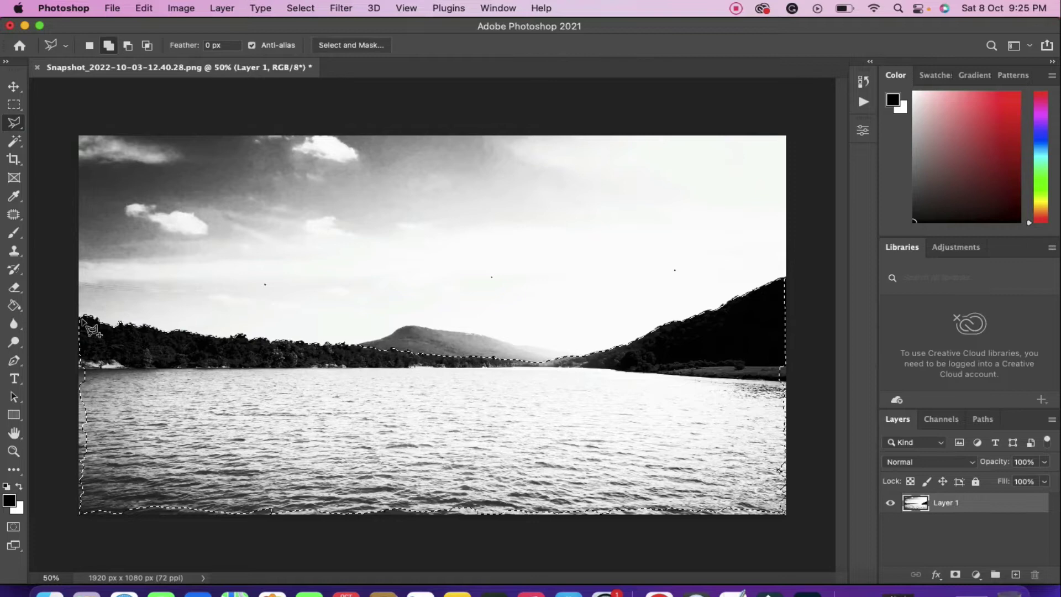
click(540, 450)
click(88, 326)
key(Delete)
key(ctrl+shift+i)
Paint the land and water solid black and save the mask as a PNG
click(14, 232)
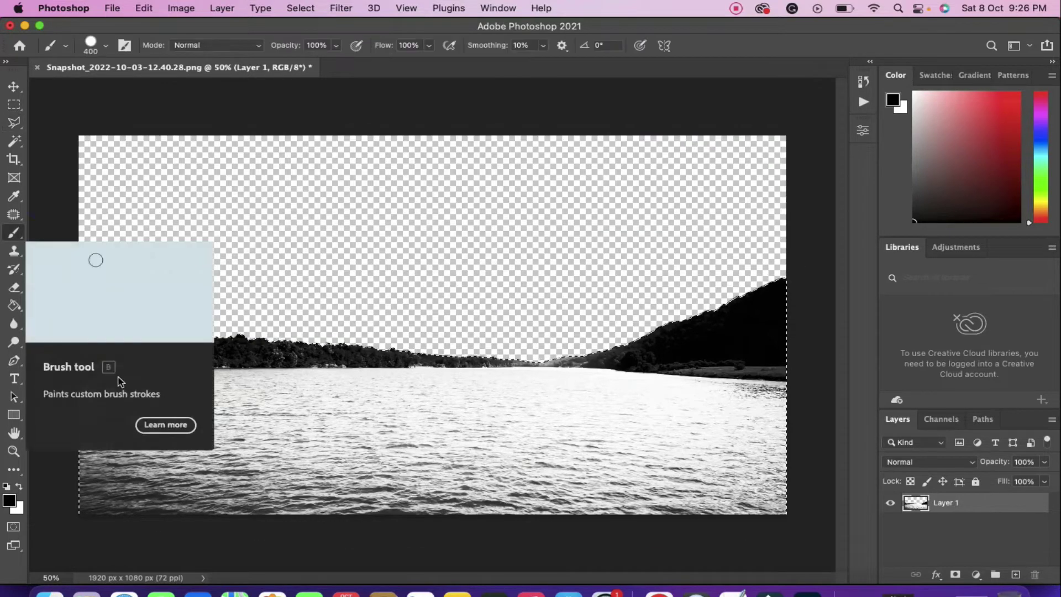
mouse_move(110, 398)
mouse_down()
mouse_move(711, 545)
mouse_move(796, 413)
mouse_up()
key(super+shift+s)
click(784, 405)
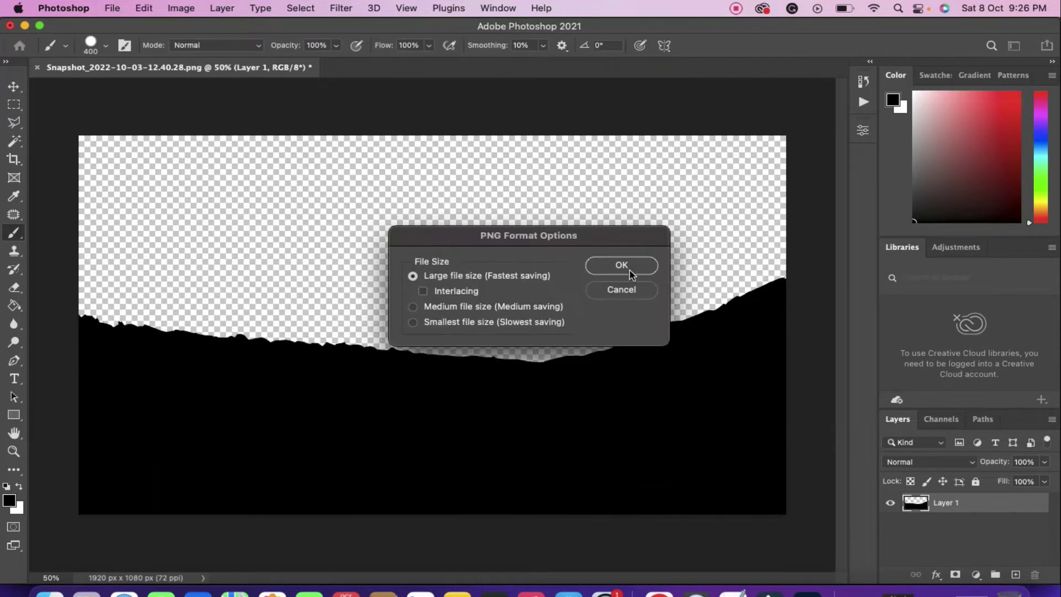
click(630, 273)
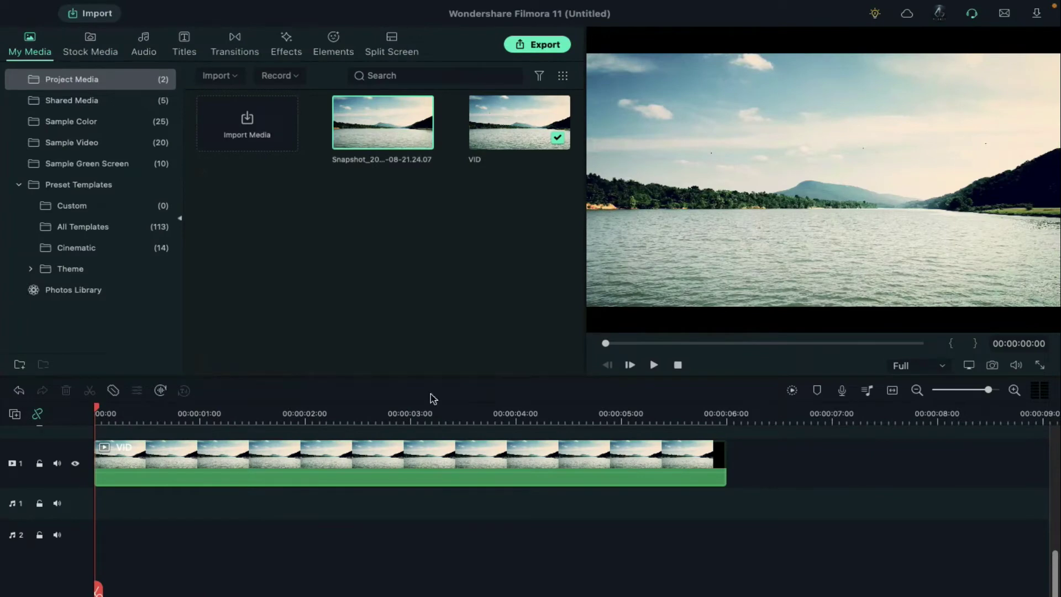
Import the saved sky-cutout PNG as the lake clip's custom mask
double_click(281, 456)
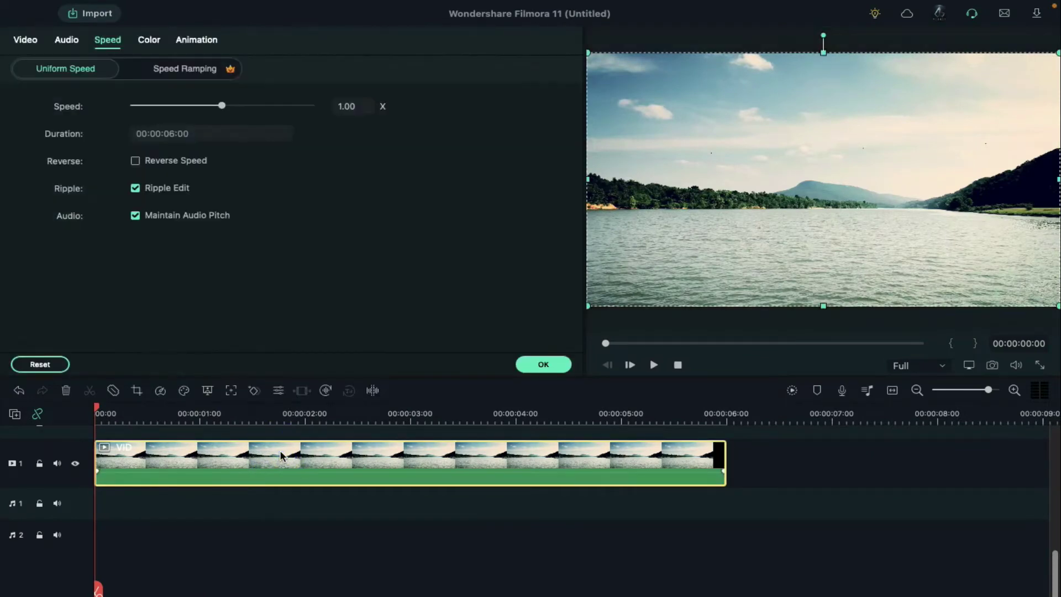
click(26, 40)
click(124, 69)
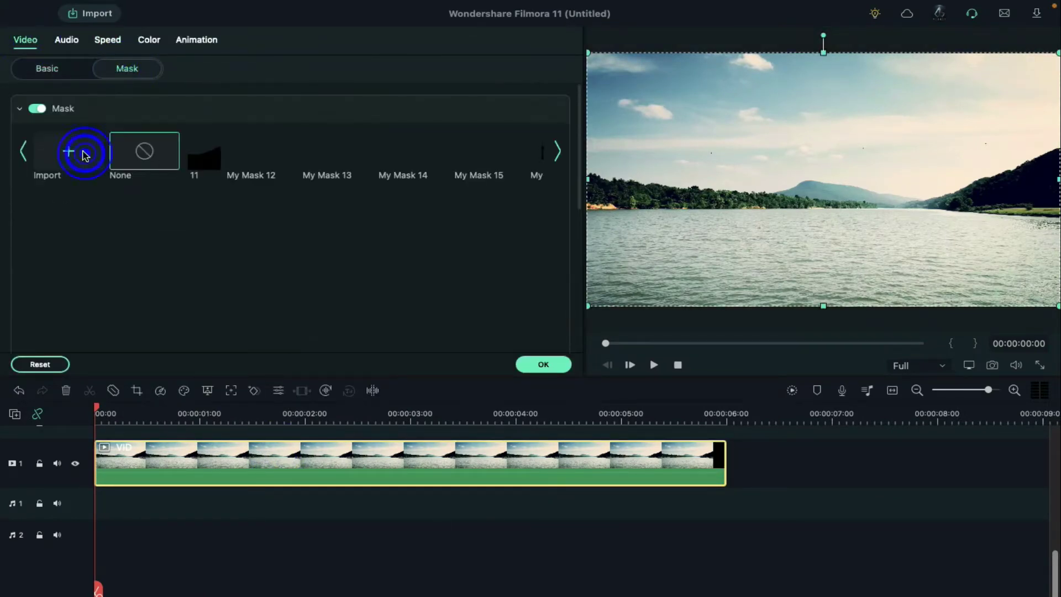
click(85, 155)
scroll(646, 396, down, 3)
double_click(647, 395)
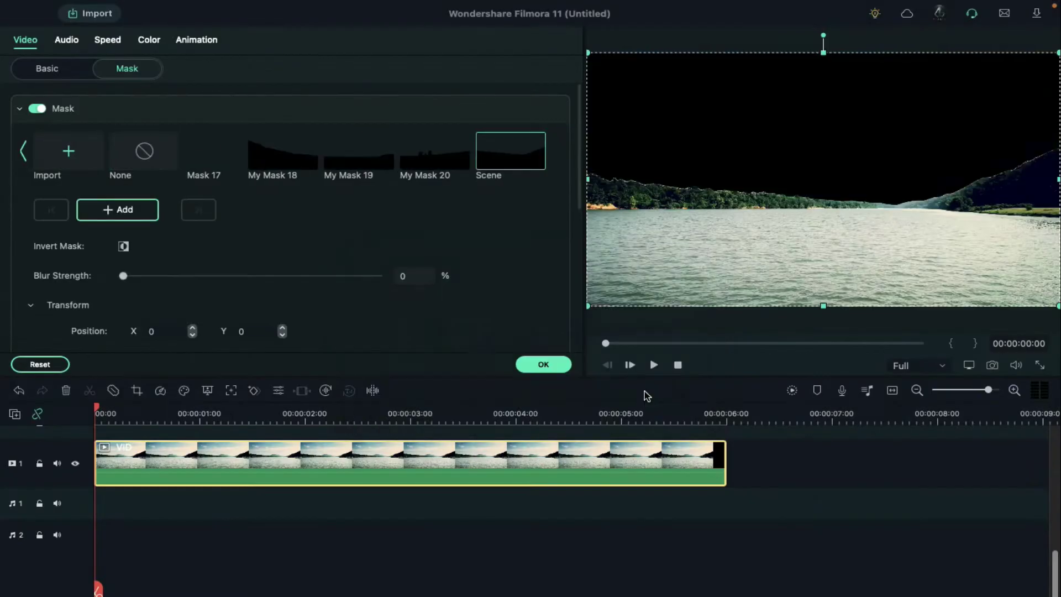
Keyframe the mask's horizontal stretch at the clip start, 1 second and 3 seconds
click(122, 209)
drag(115, 416, 200, 442)
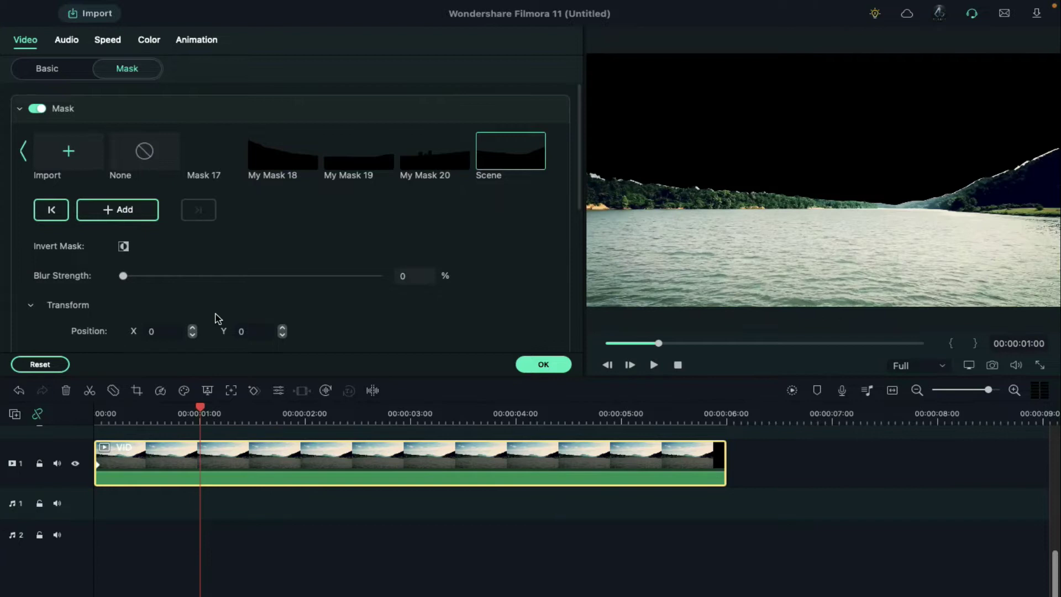
scroll(217, 318, down, 3)
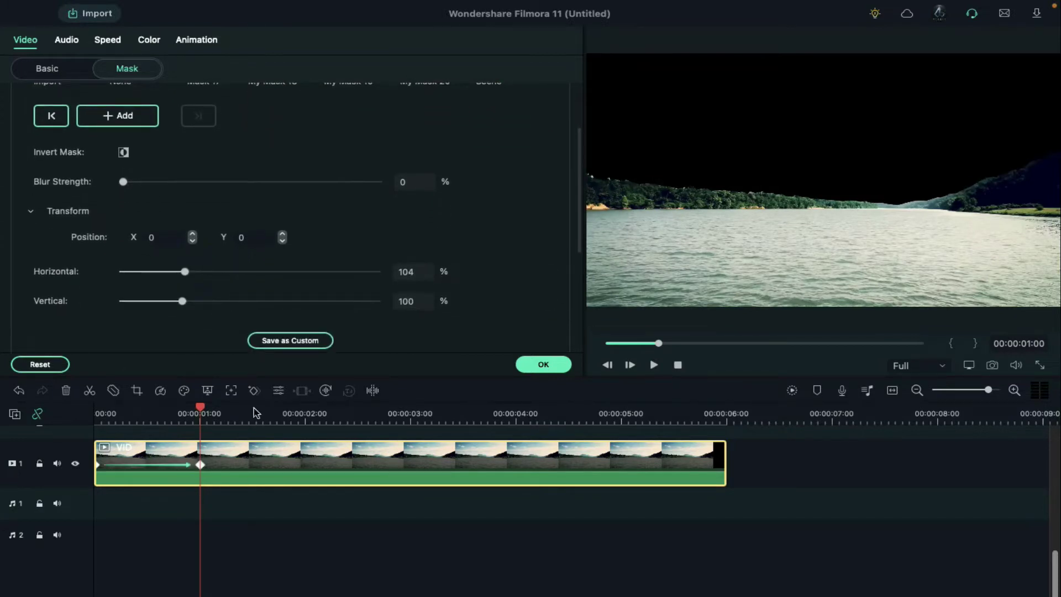
drag(204, 415, 418, 435)
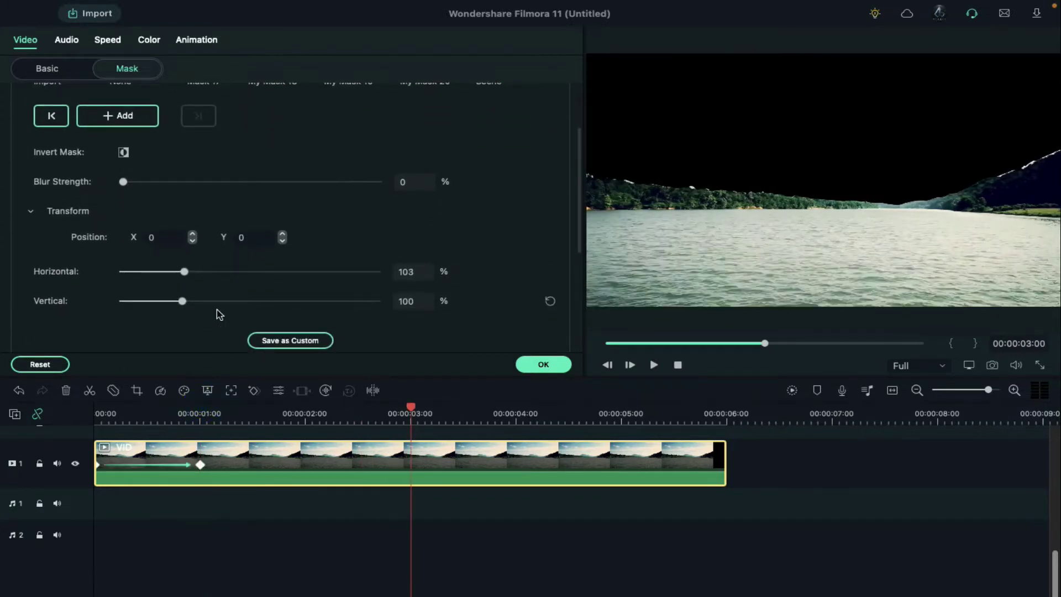
Copy the masked lake clip onto track 4 and invert the original clip's mask
scroll(526, 455, up, 3)
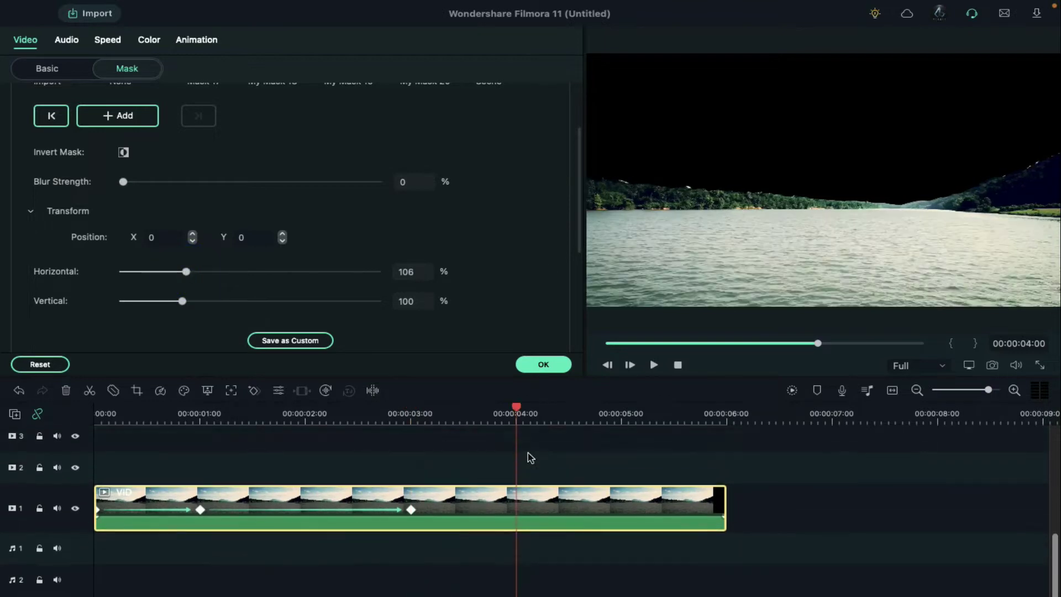
click(95, 418)
key(ctrl+v)
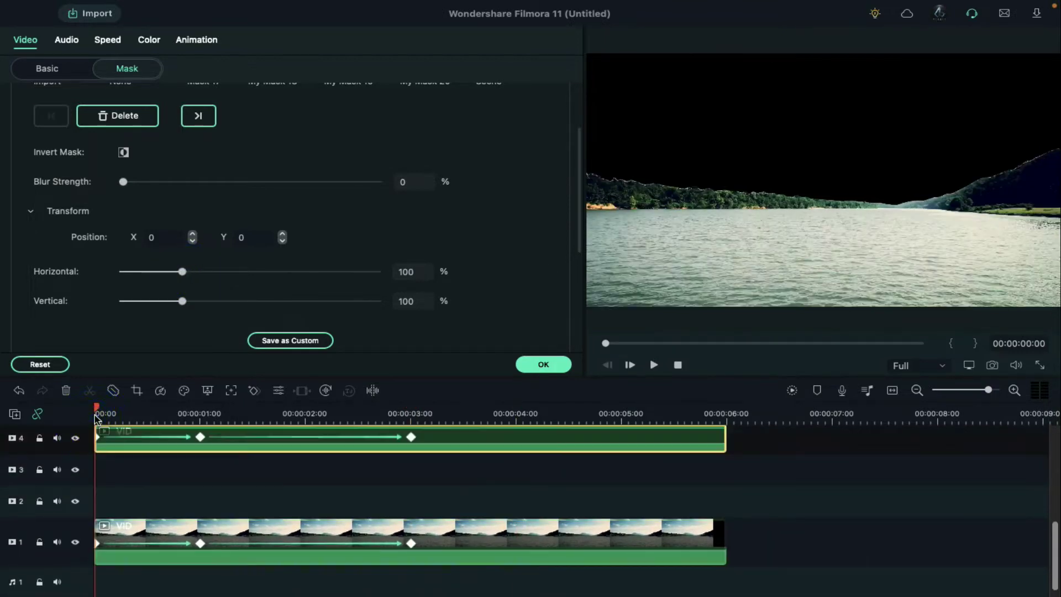
click(479, 538)
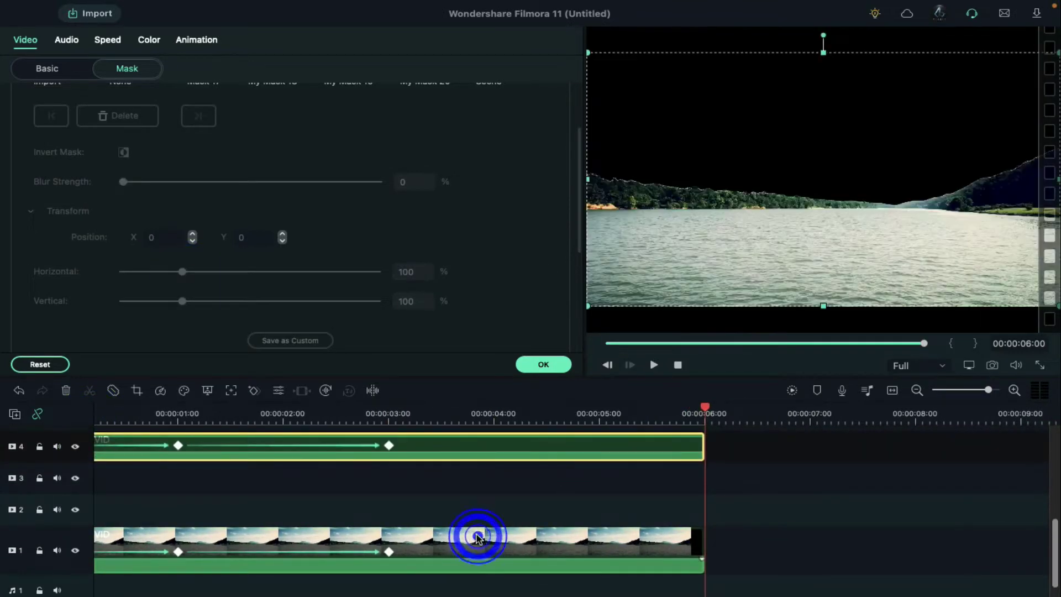
click(124, 152)
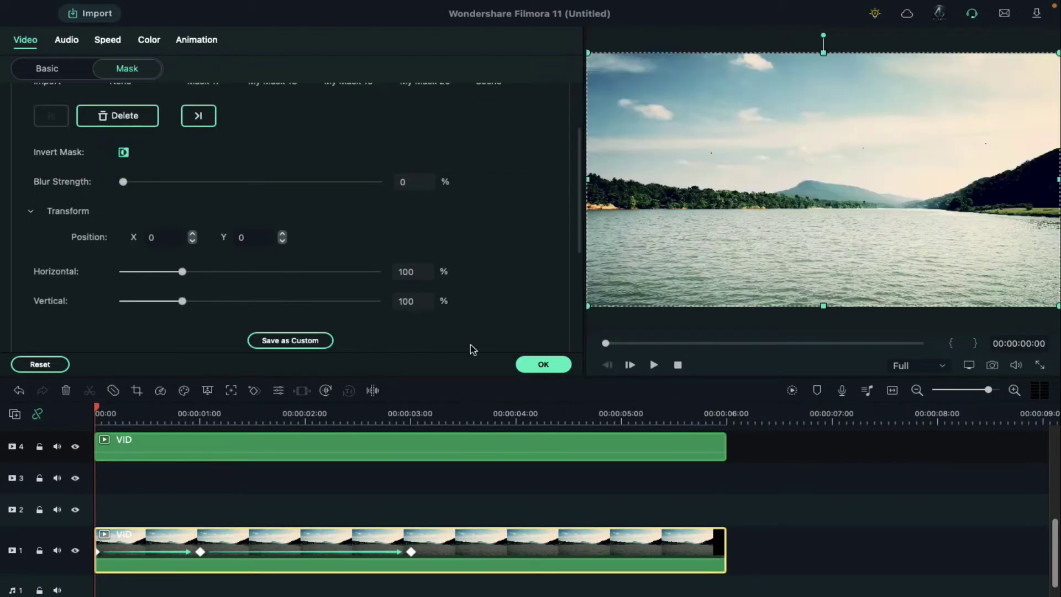
Trim both the track 4 and track 1 clips to end at 00:00:05:10
drag(652, 409, 668, 409)
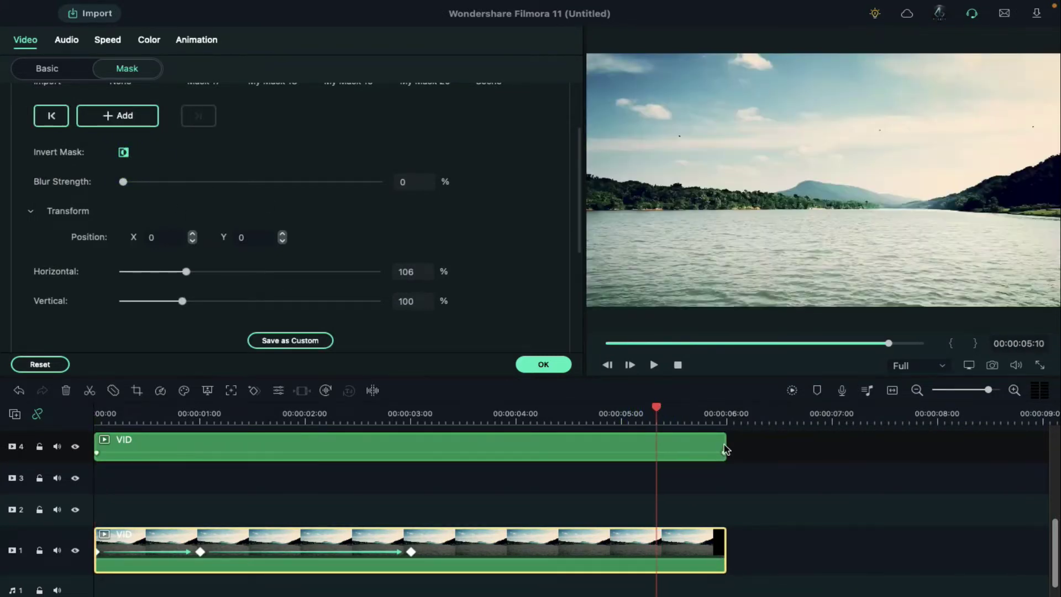
click(661, 439)
key(alt+])
click(666, 537)
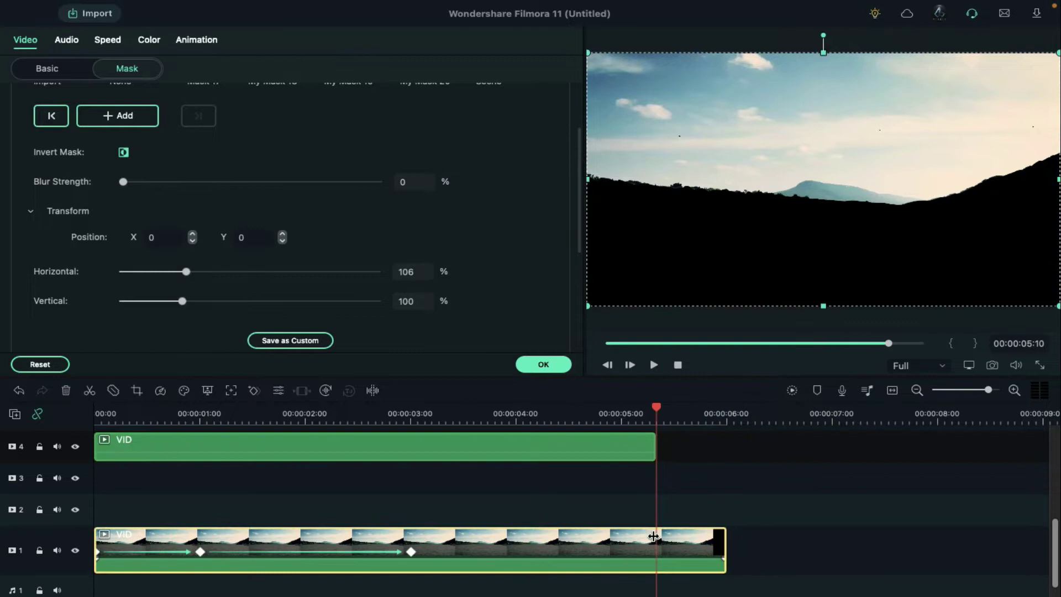
key(alt+])
click(126, 415)
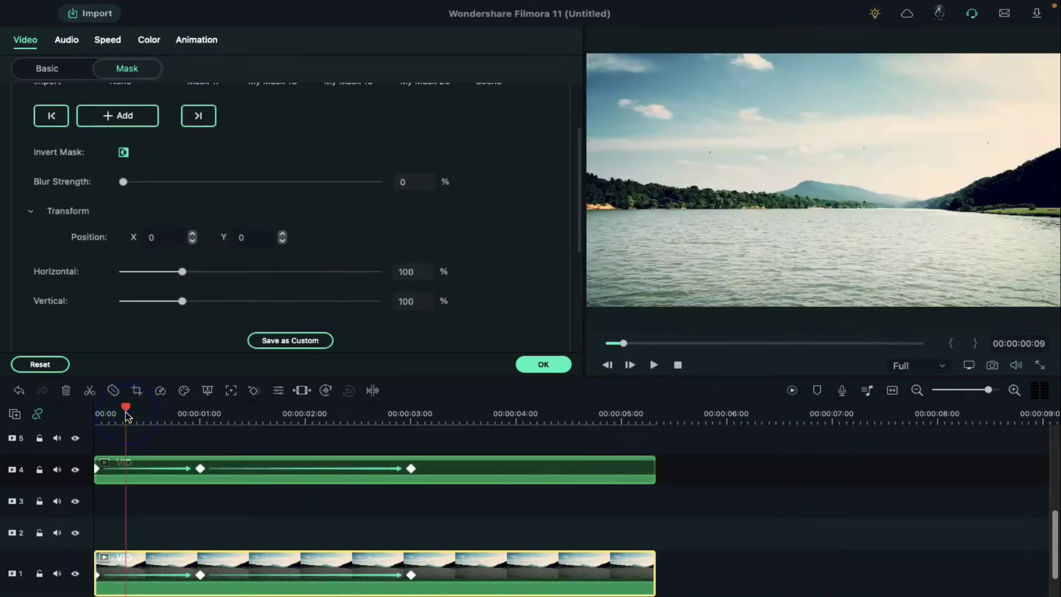
Close the mask settings and preview Explosions - 02 from the BlockBuster Explosions pack
click(530, 364)
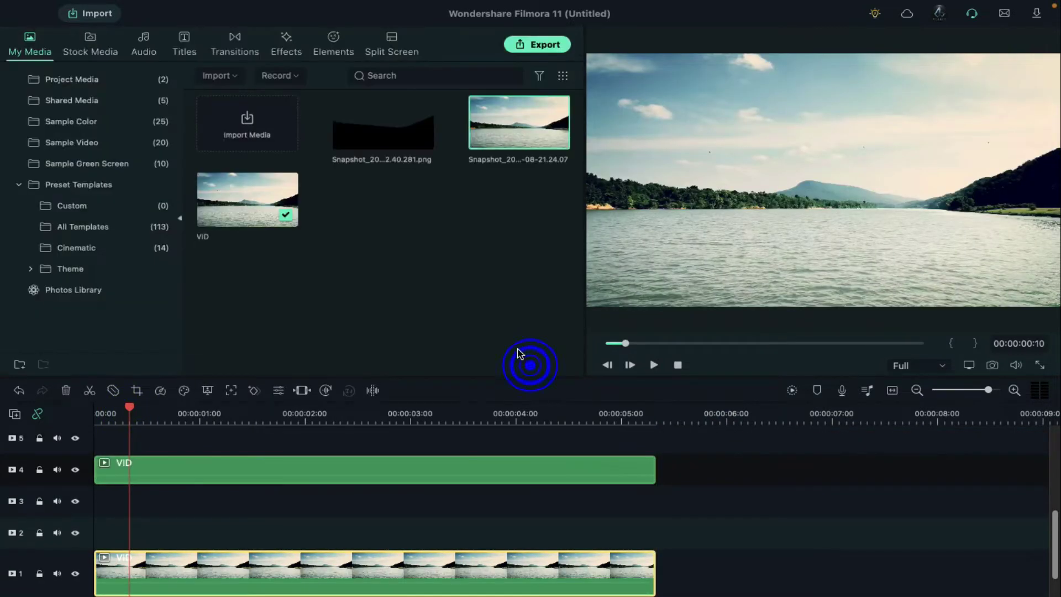
click(324, 55)
scroll(133, 241, down, 10)
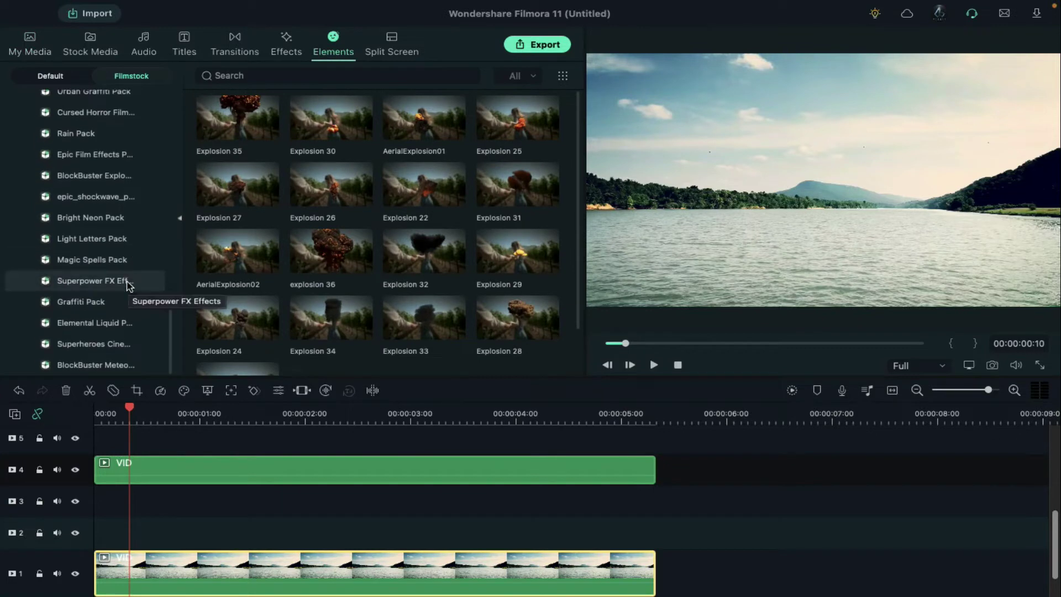
click(115, 177)
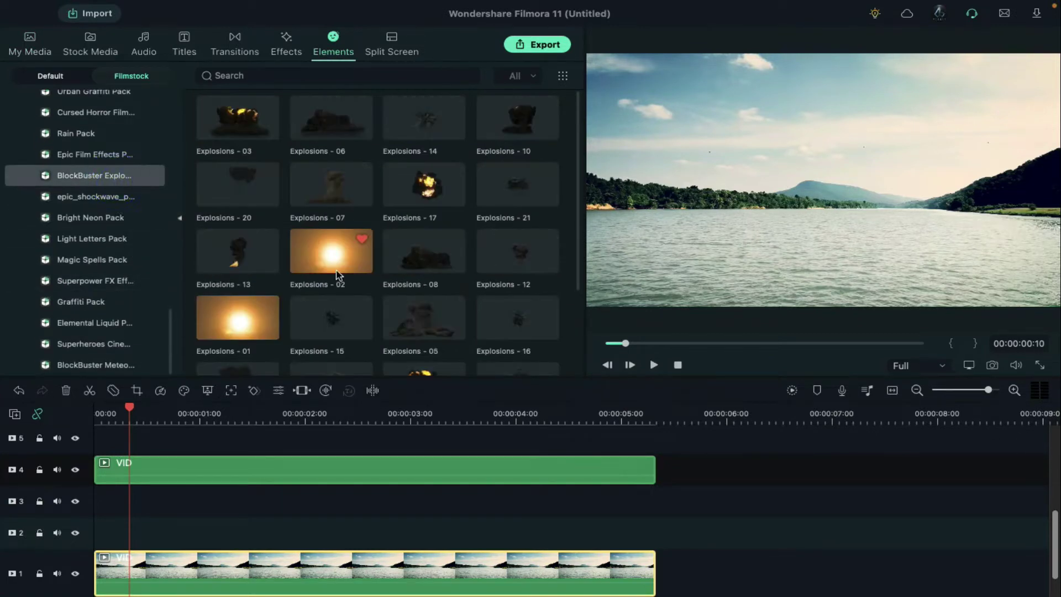
click(330, 263)
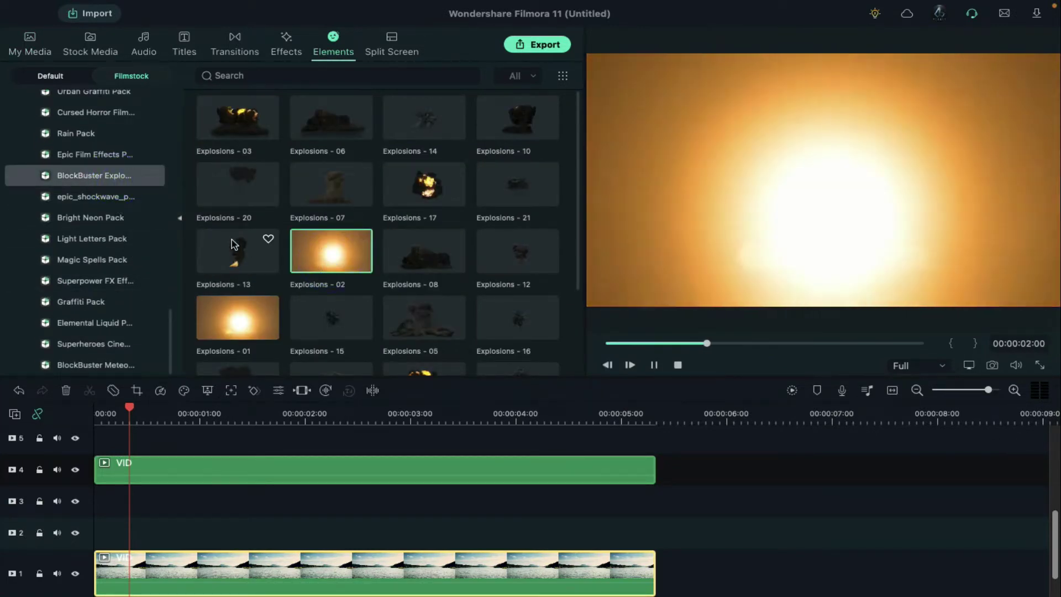
Preview explosion 36 and Explosion 32 in the Explosion Vol 2 Pack
scroll(138, 227, up, 5)
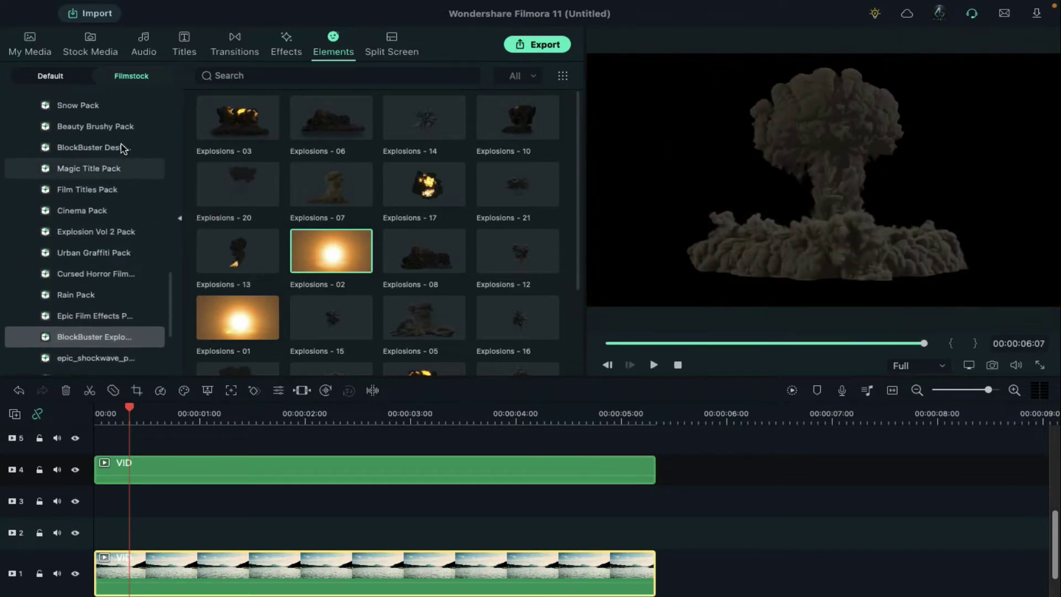
click(123, 236)
click(309, 254)
click(442, 257)
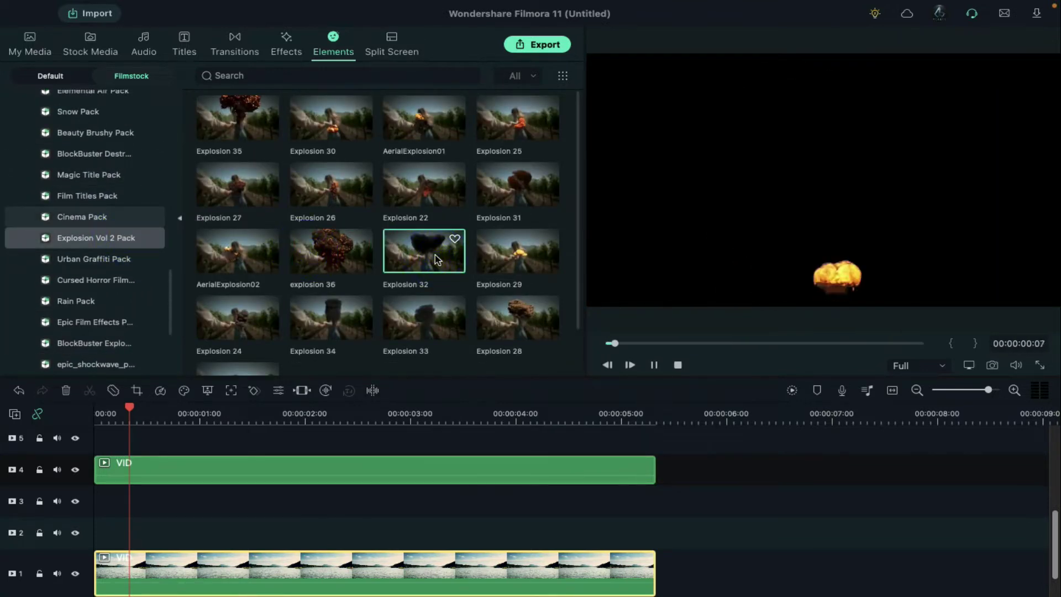
Add Explosion 35 on track 3 and cut it to end with the lake clip
drag(238, 118, 132, 505)
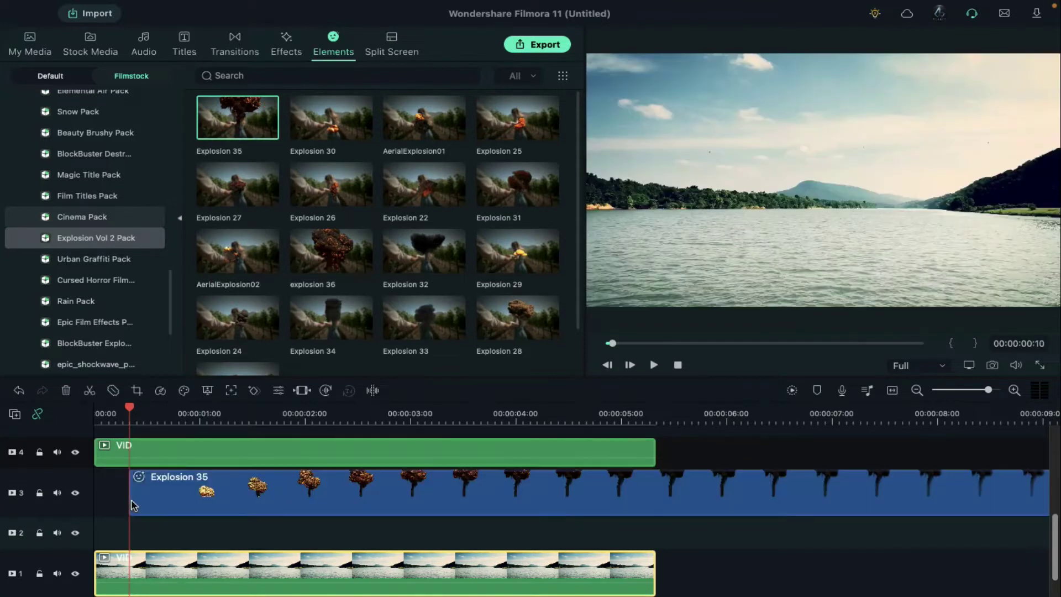
click(654, 420)
click(679, 505)
key(ctrl+b)
key(Delete)
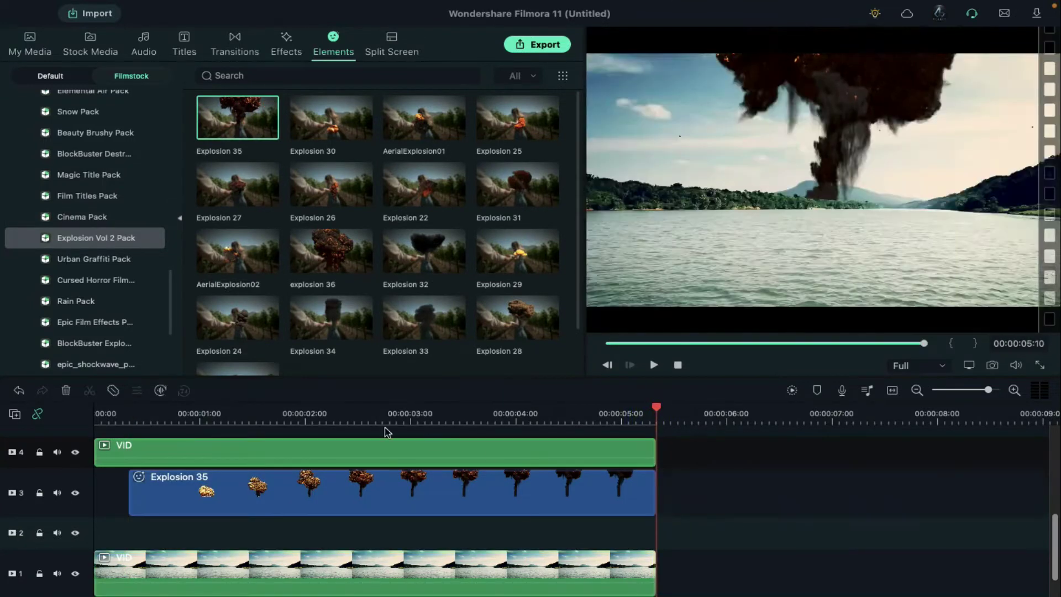
Shift Explosion 35 to the left and lower it onto the far treeline
click(439, 489)
double_click(439, 489)
click(417, 418)
drag(713, 139, 679, 130)
drag(482, 288, 262, 178)
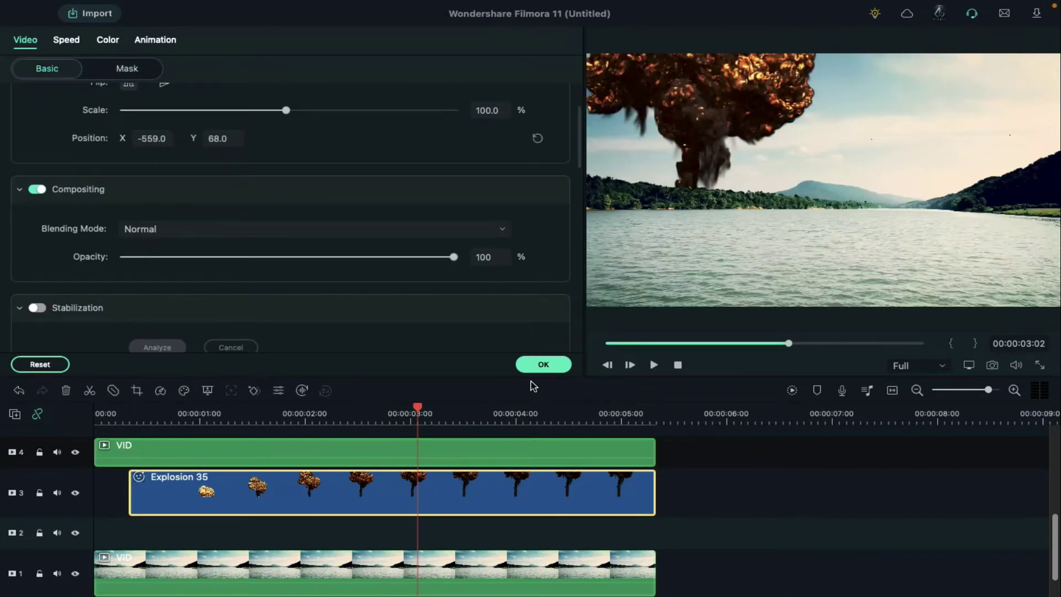
Colour-grade Explosion 35 with the Fantasy advanced colour tuning preset
click(108, 41)
click(442, 365)
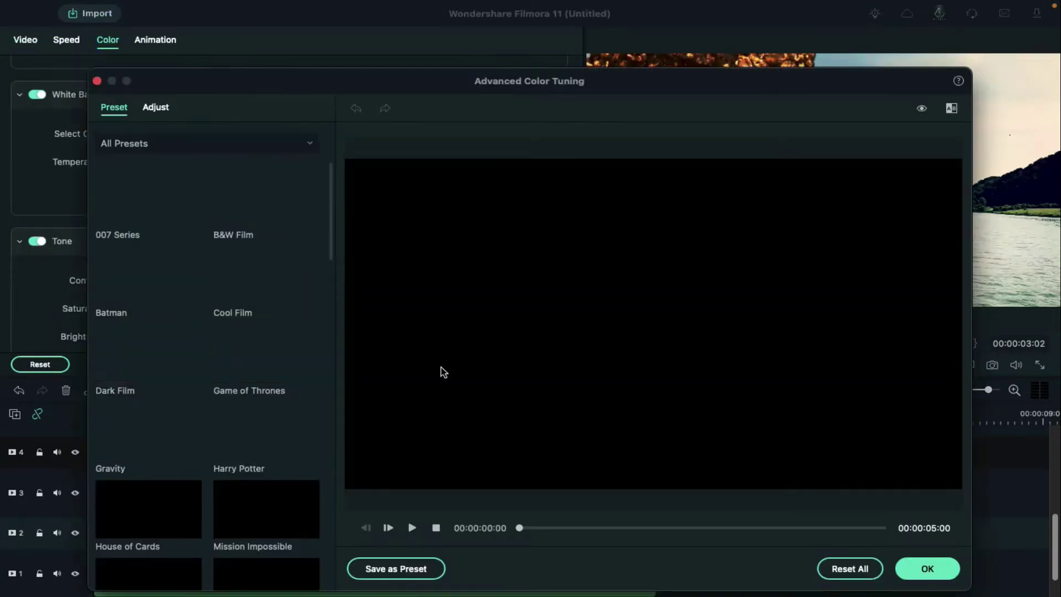
scroll(301, 450, down, 10)
click(149, 377)
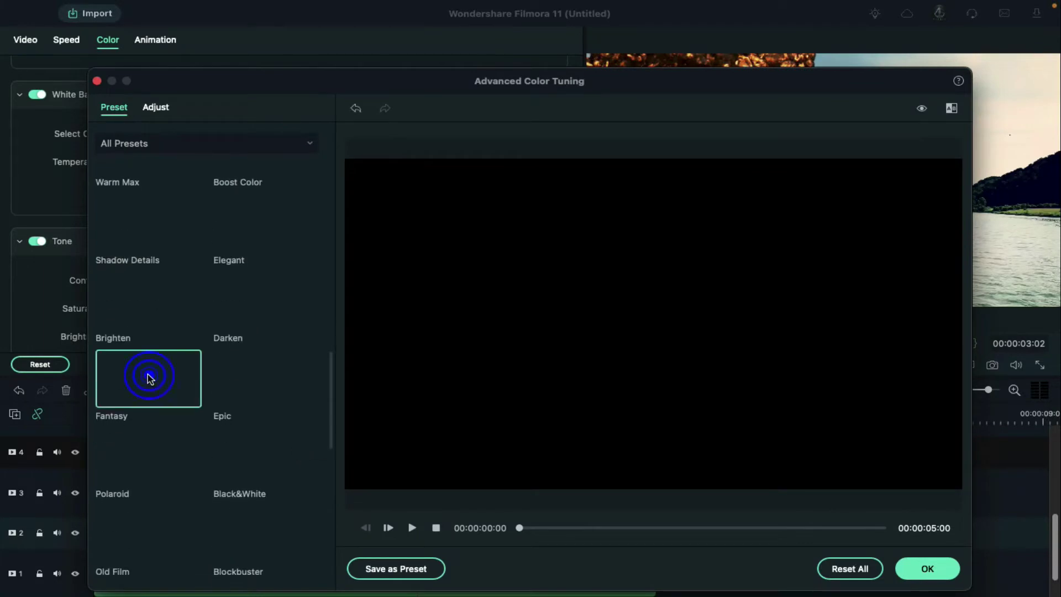
click(926, 570)
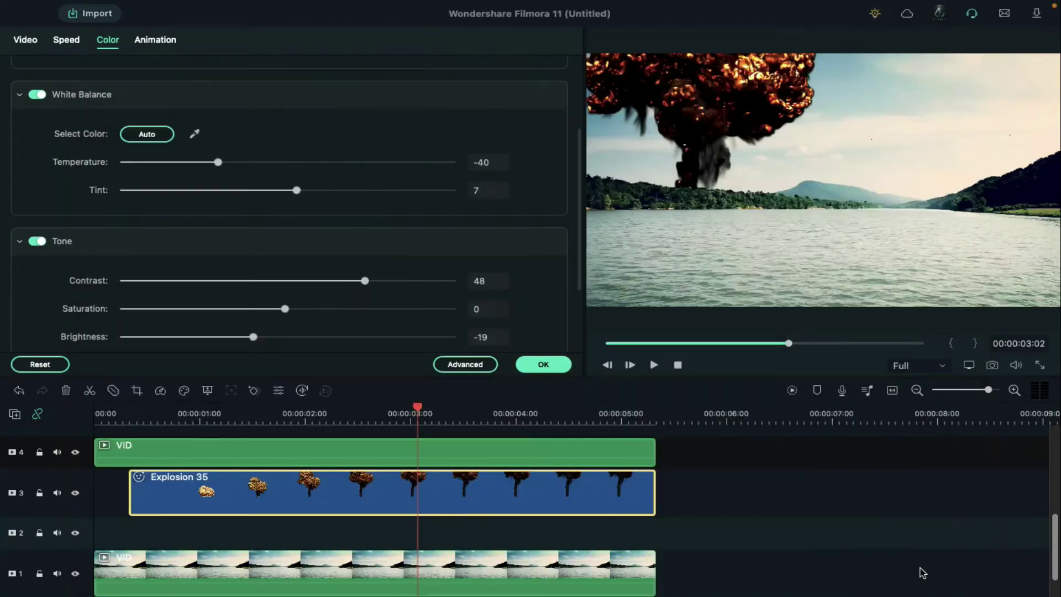
click(200, 418)
Add Explosion 22 from Favorites to track 2 at 1 second, ending at 00:00:05:10
click(523, 366)
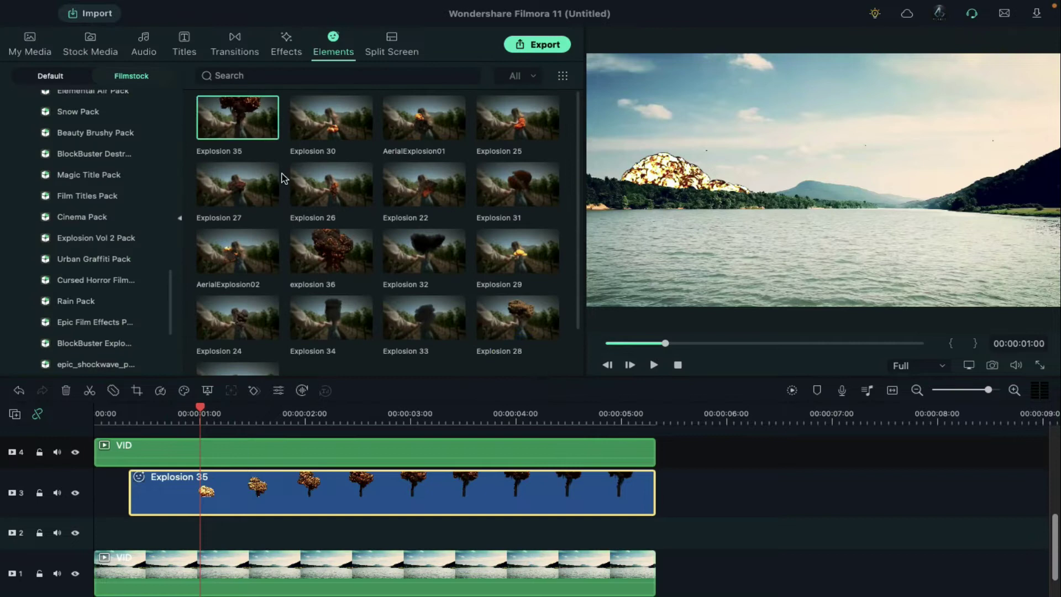
scroll(146, 128, up, 10)
click(123, 106)
drag(327, 193, 205, 526)
drag(941, 526, 656, 525)
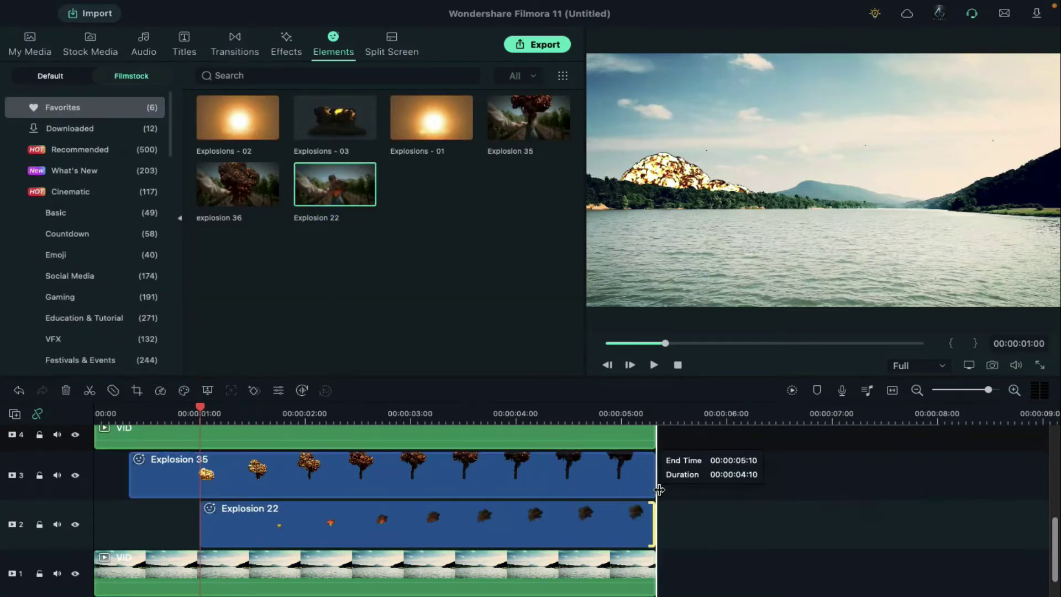
Move Explosion 22 over the right-hand hills in the preview
double_click(372, 522)
click(25, 39)
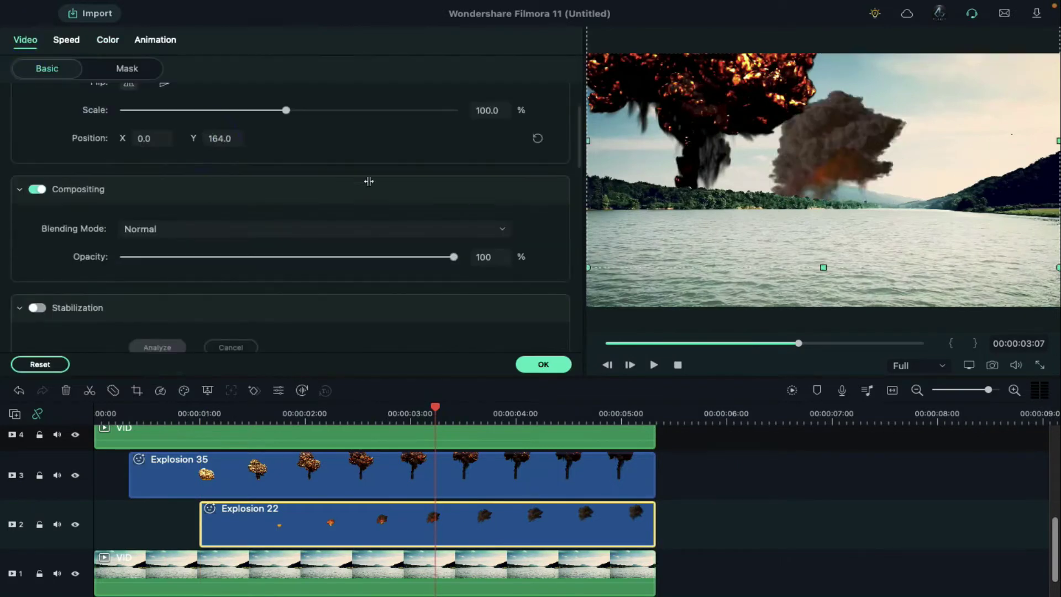
drag(147, 138, 419, 161)
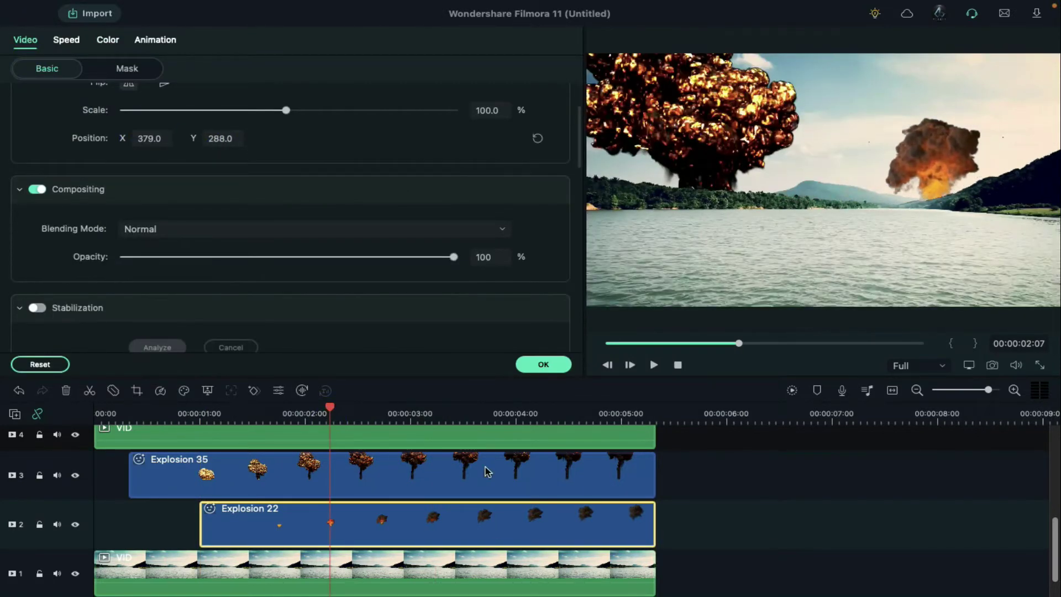
Apply an Advanced Color Tuning preset to Explosion 22: temperature -40, tint 7, contrast 48, brightness -19
click(107, 41)
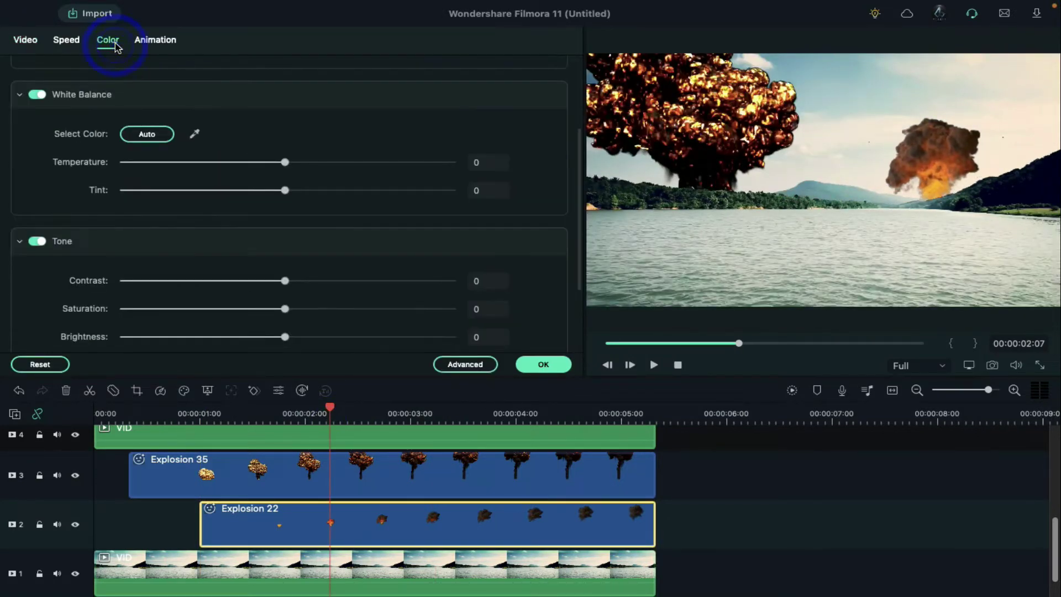
click(448, 365)
scroll(284, 433, down, 10)
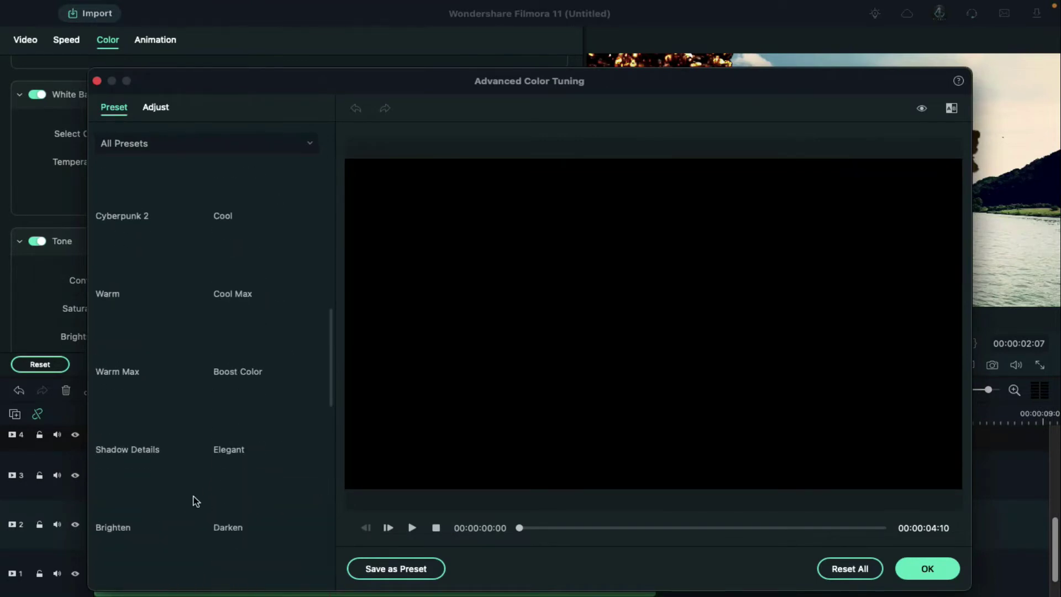
scroll(165, 459, down, 3)
click(913, 574)
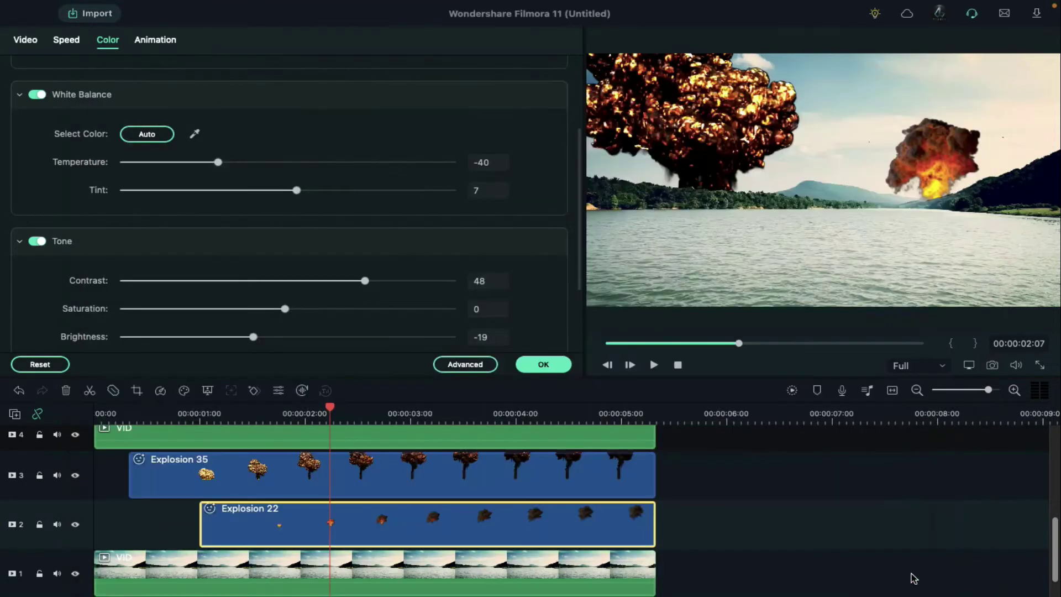
scroll(481, 504, up, 2)
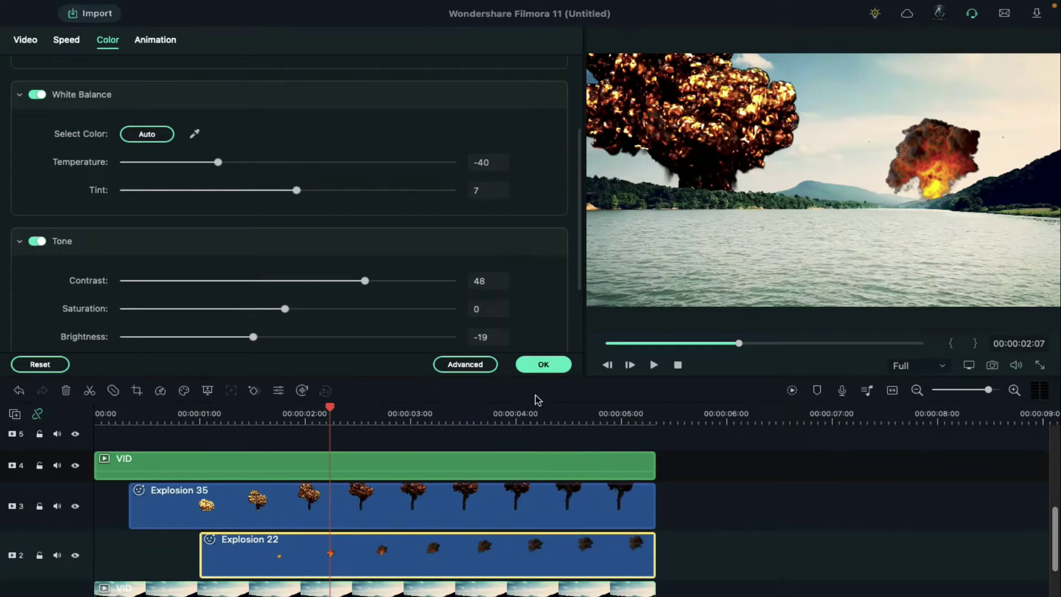
Duplicate Explosion 35 onto track 5 and lower the flipped copy onto the water
click(539, 499)
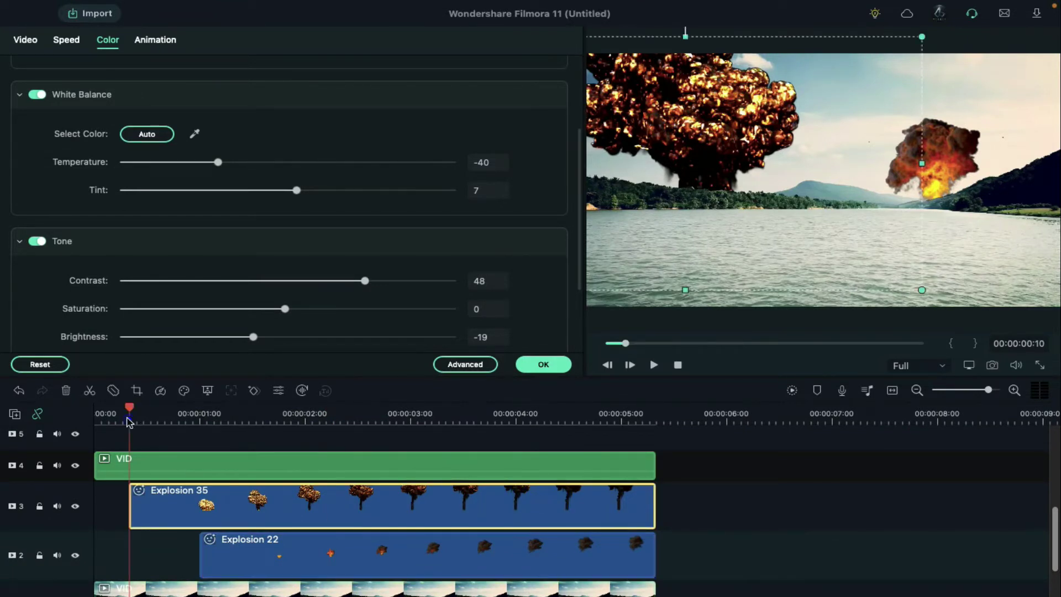
scroll(90, 475, up, 3)
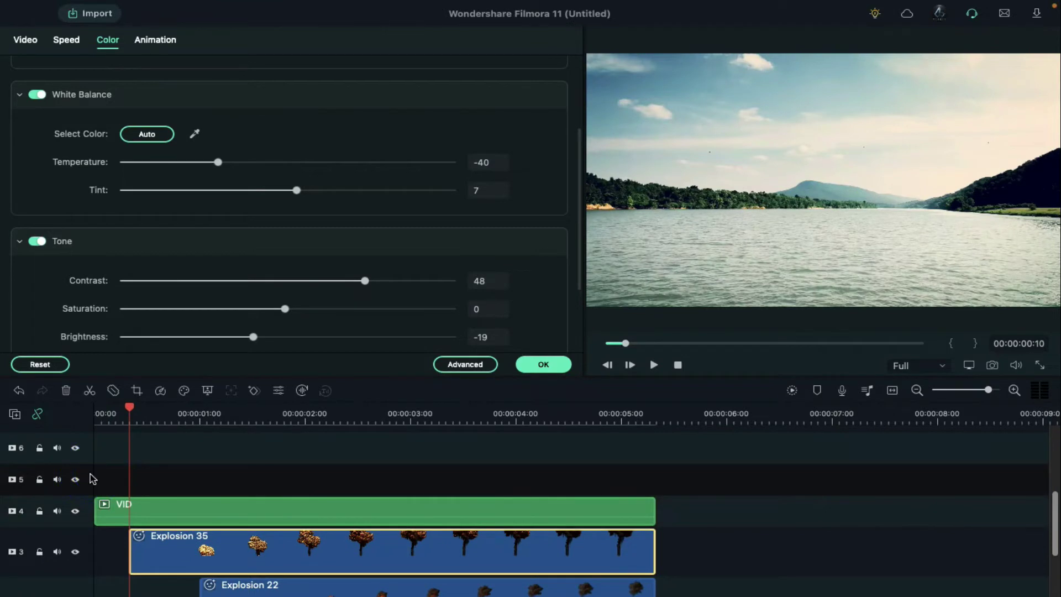
key(ctrl+v)
key(Up)
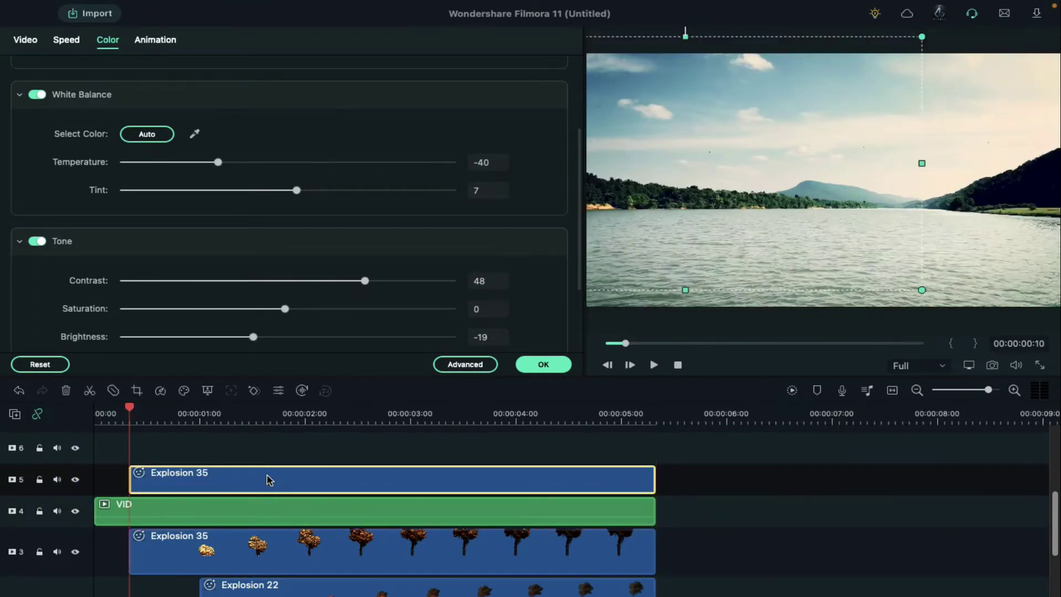
click(42, 39)
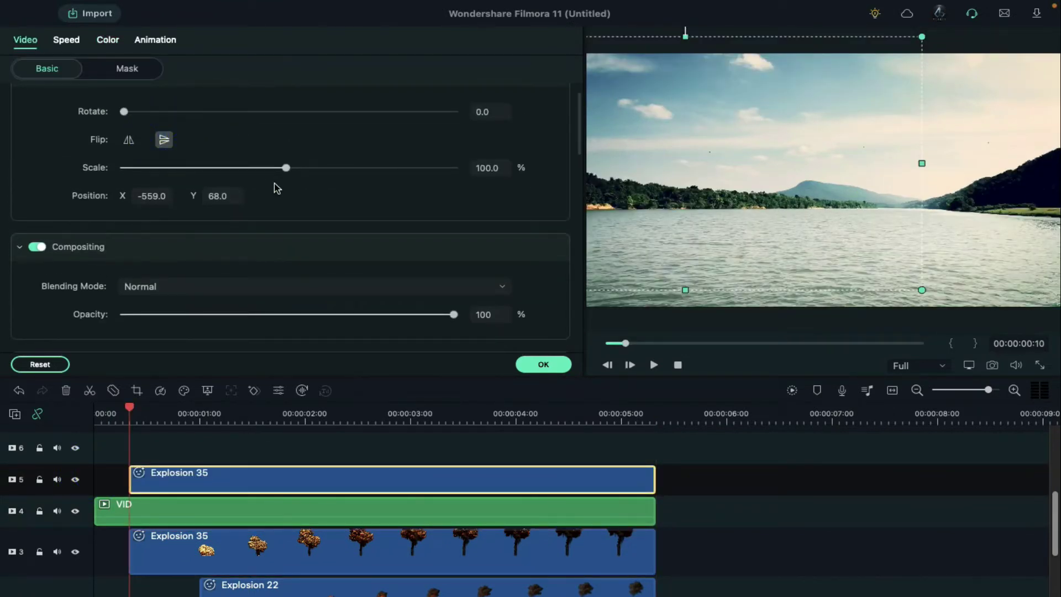
click(298, 421)
drag(221, 196, 2, 112)
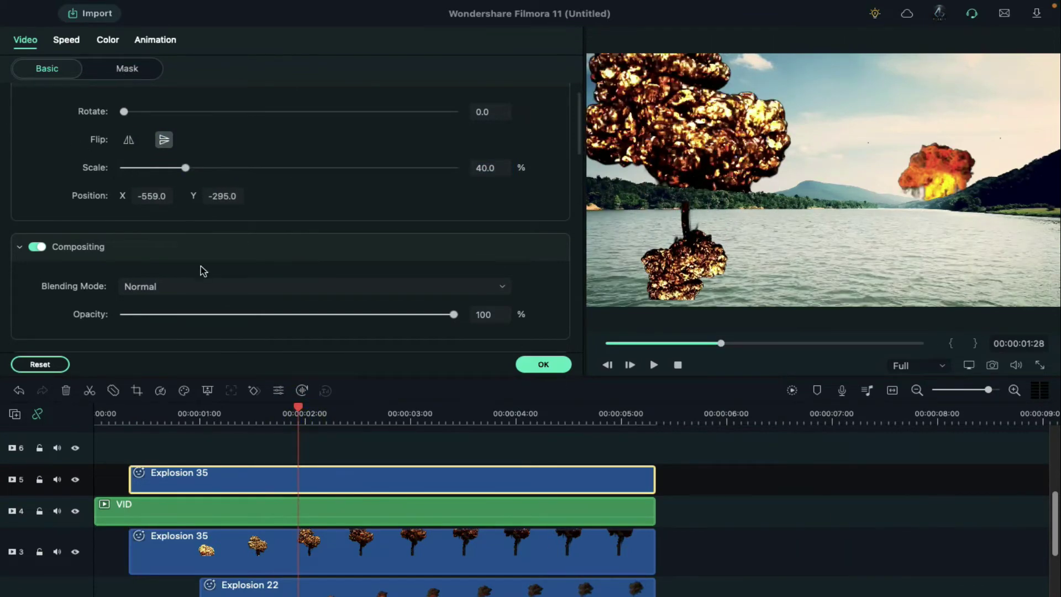
Give the reflection Overlay blending, 54 opacity and a soft circle mask
click(203, 286)
click(189, 452)
drag(454, 314, 299, 314)
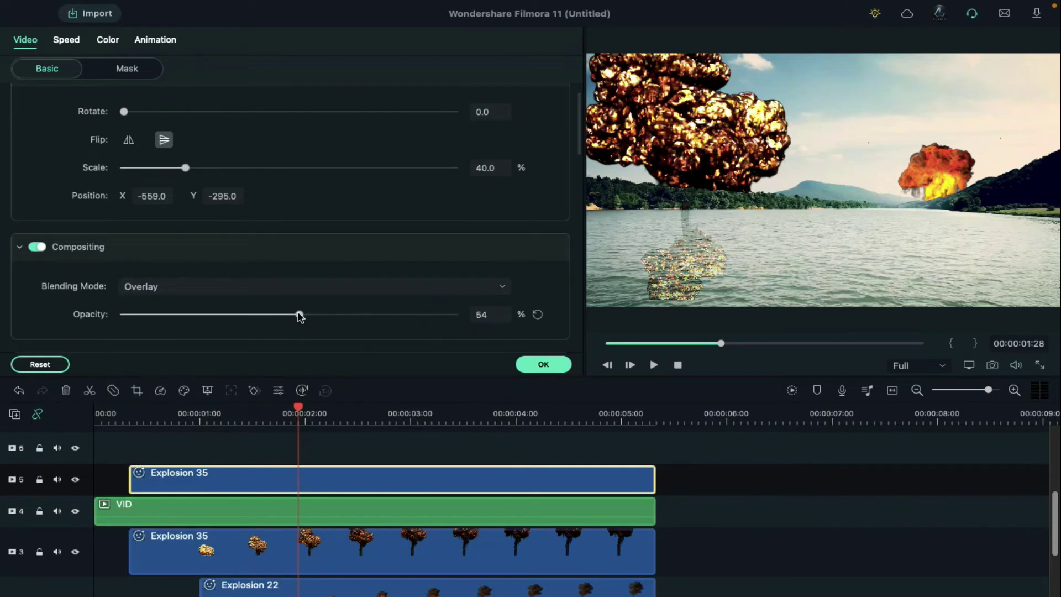
click(128, 68)
click(296, 147)
scroll(190, 279, down, 3)
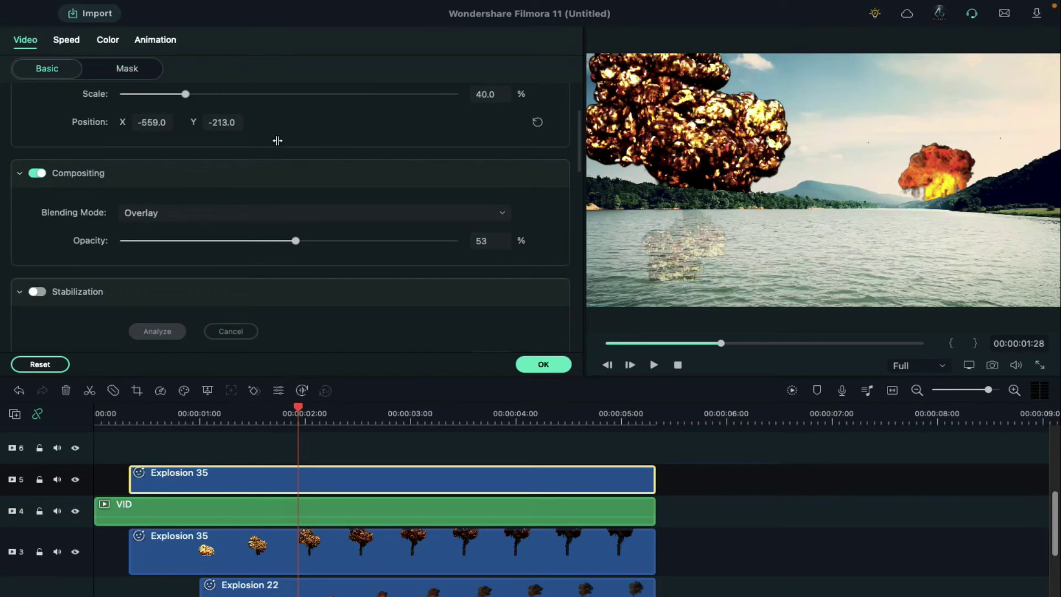
scroll(374, 557, down, 1)
Copy the reflection's effects onto a new Explosion 22 copy on track 6
right_click(345, 440)
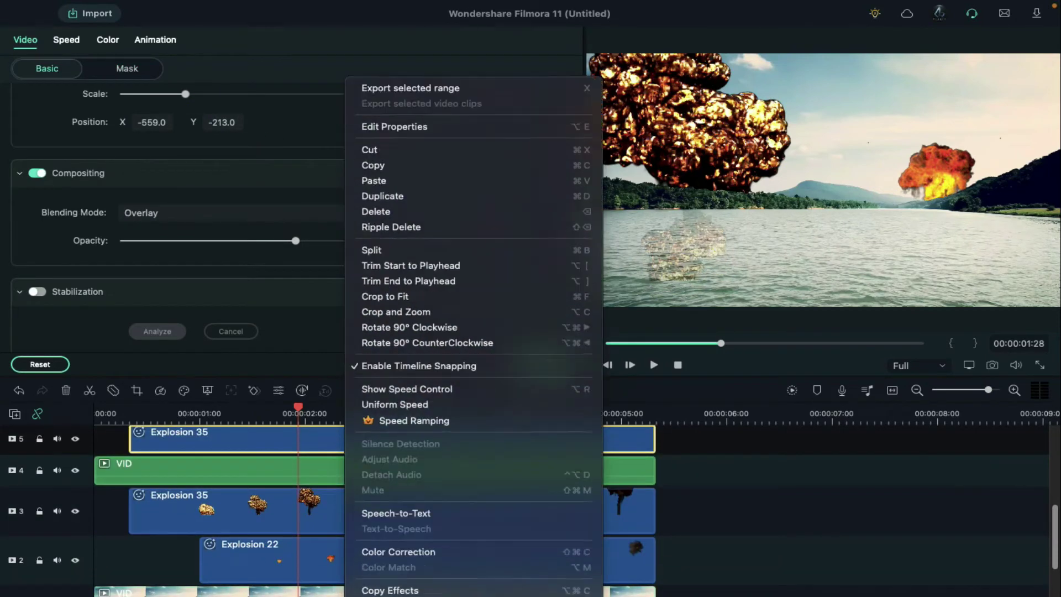
click(405, 502)
click(373, 562)
scroll(216, 486, up, 1)
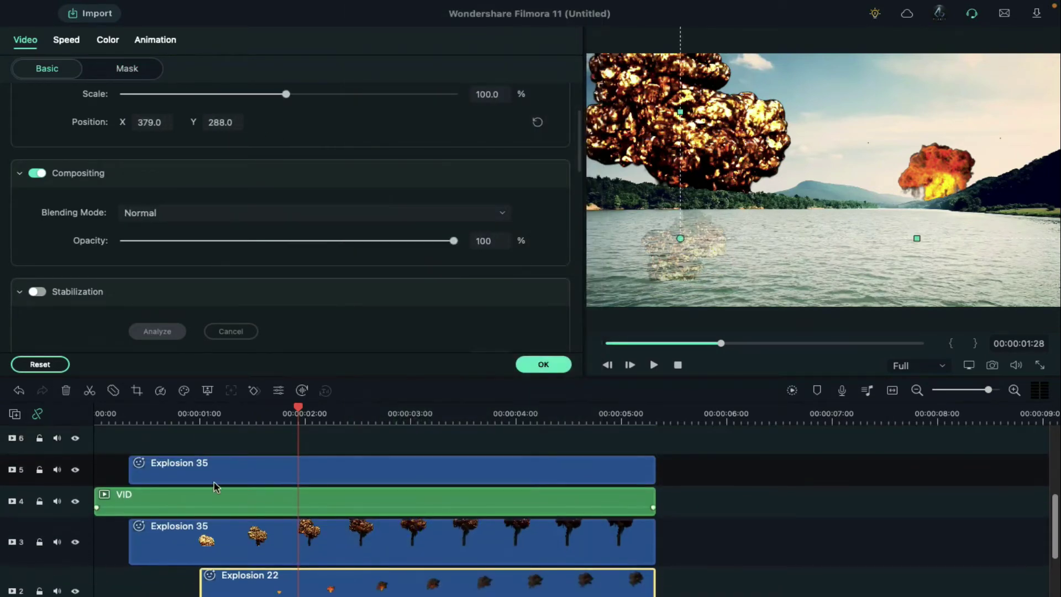
key(ctrl+v)
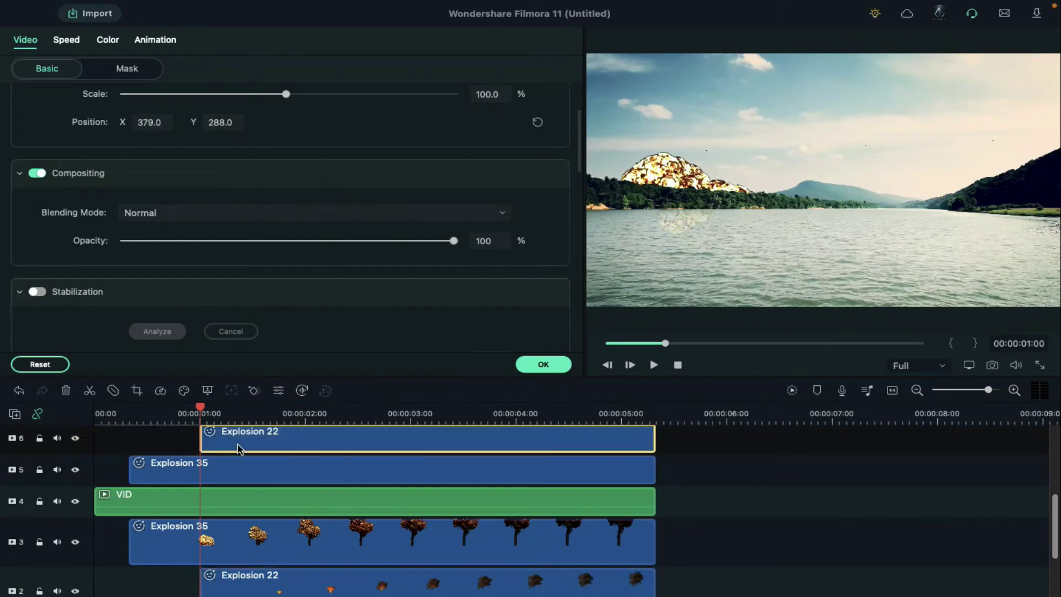
click(287, 415)
right_click(296, 438)
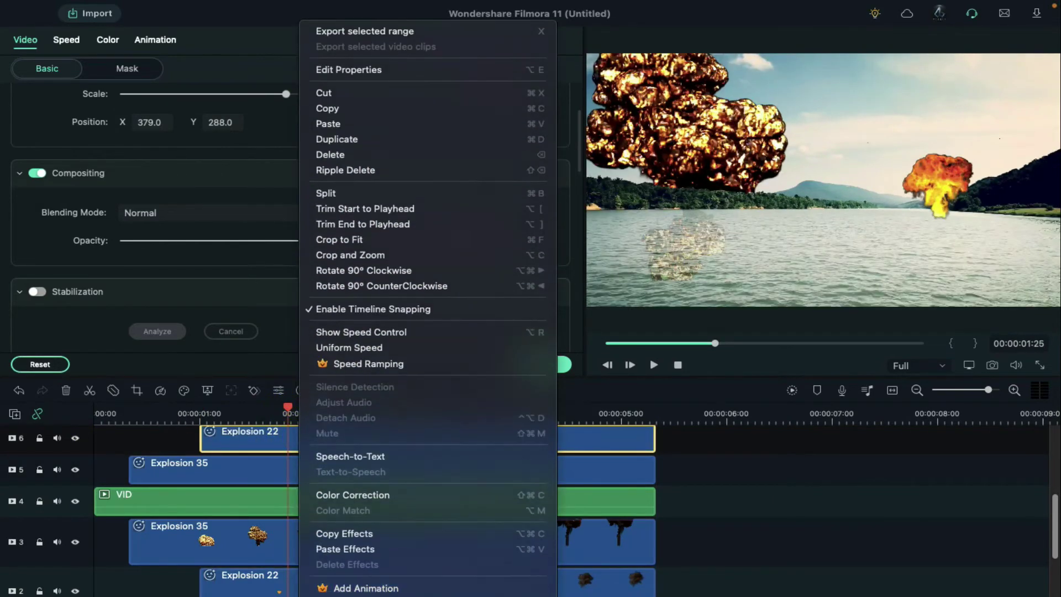
click(356, 552)
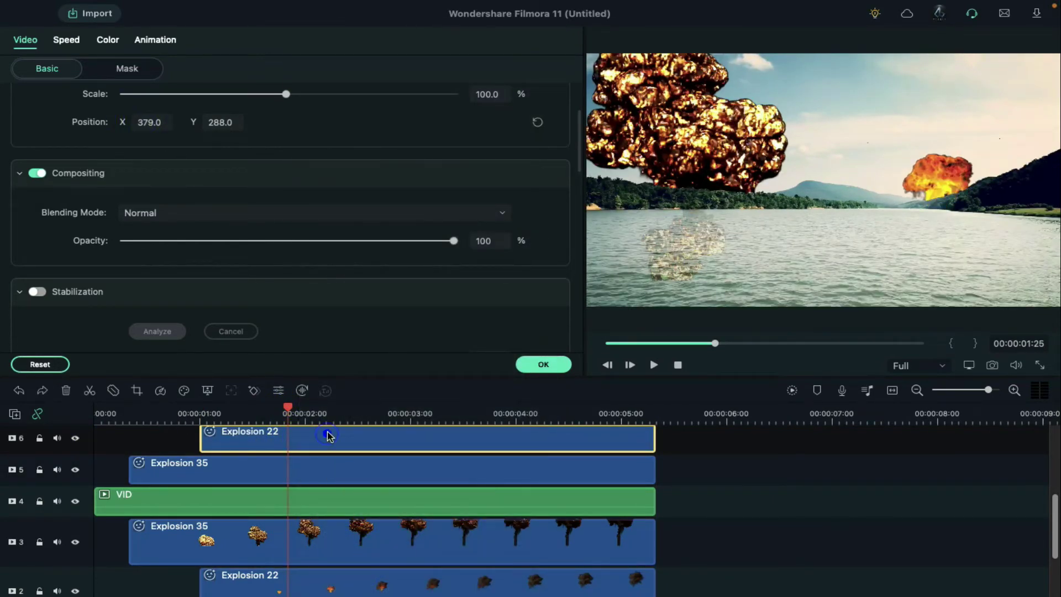
Move the Explosion 22 copy further right and lower, scaled to 58.4%
drag(842, 189, 853, 188)
click(474, 443)
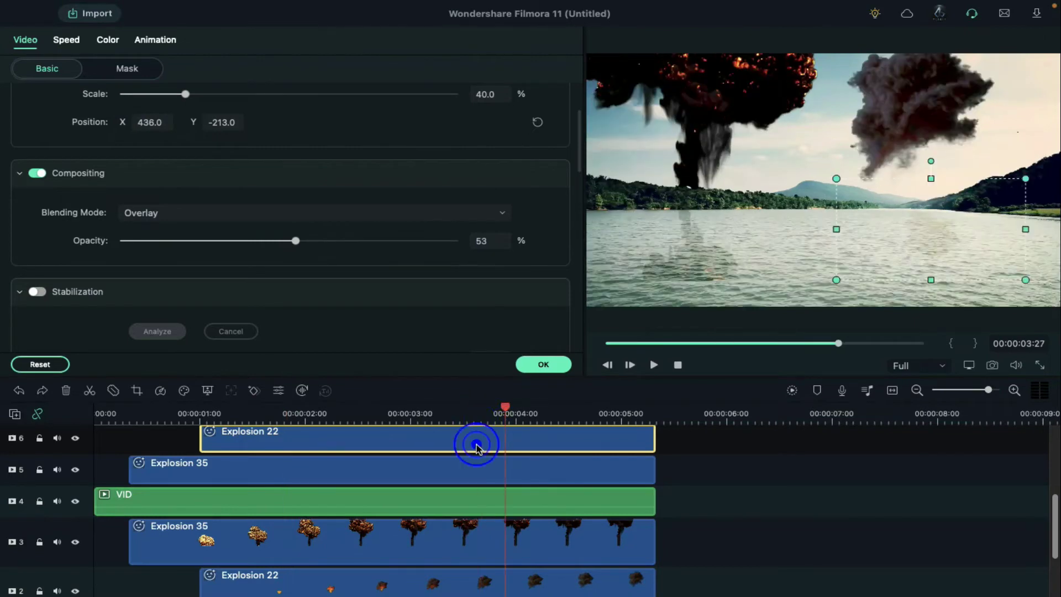
drag(186, 103, 216, 102)
drag(214, 135, 191, 128)
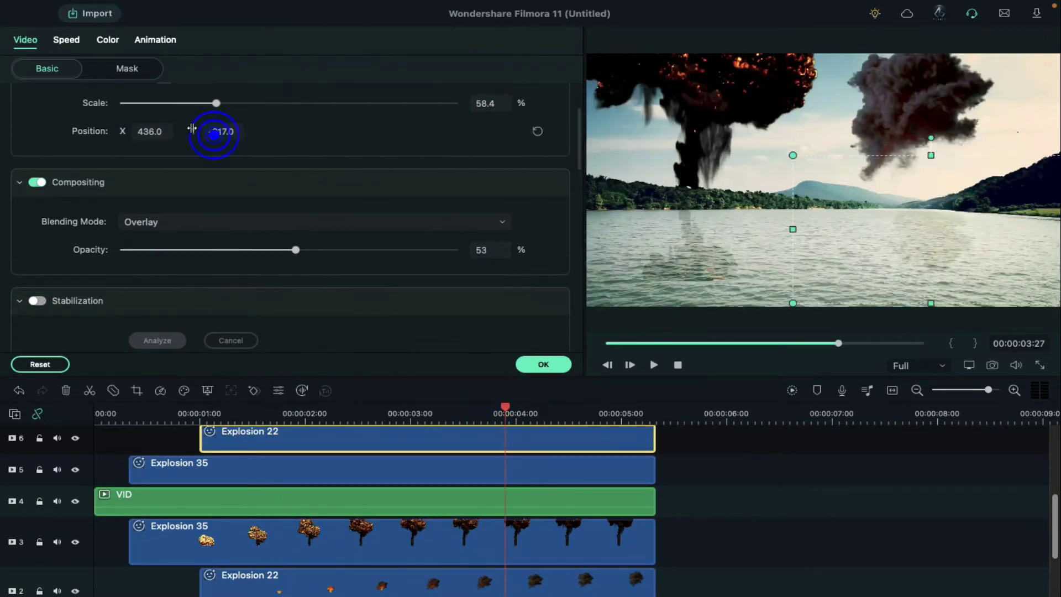
Confirm the clip property changes and add the Filmstock 8MM DIRT ORGANIC FILM GRAIN overlay on track 7
click(545, 364)
scroll(450, 513, up, 2)
click(286, 51)
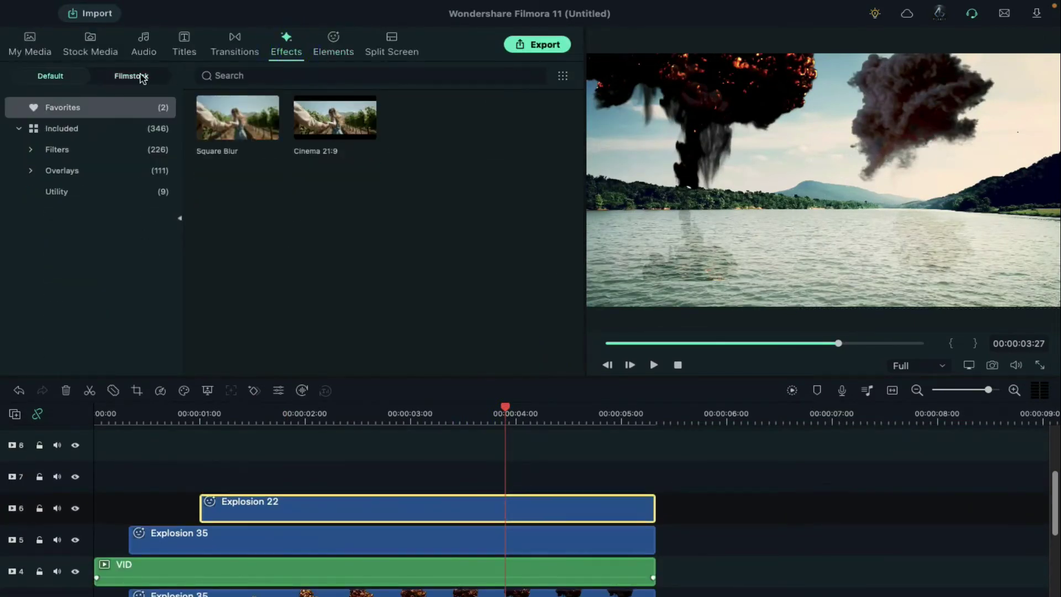
click(142, 78)
scroll(406, 276, down, 3)
click(407, 335)
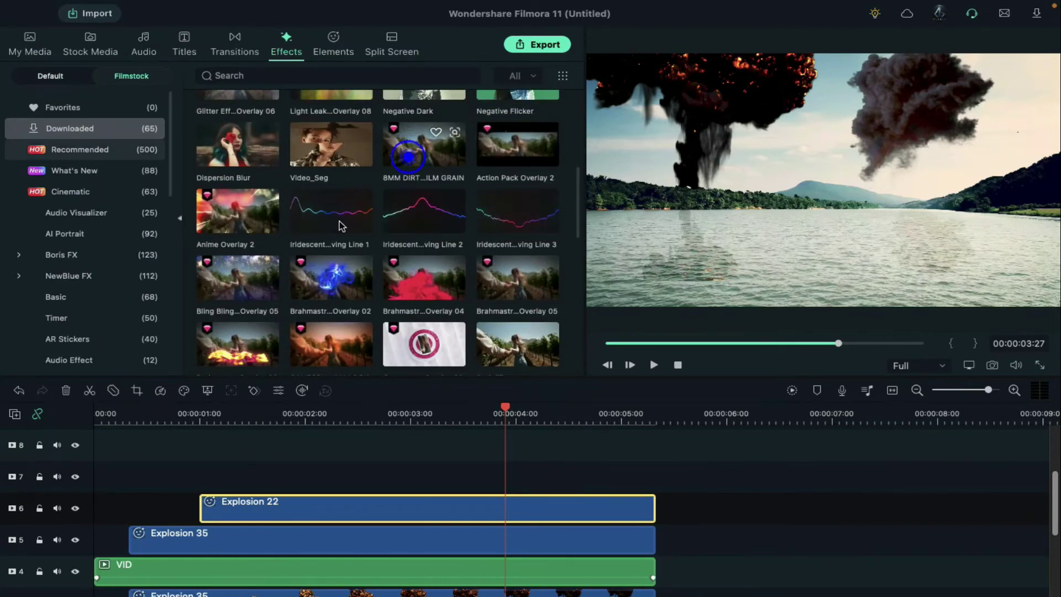
Place the Dark Film effect across the whole video on track 8
scroll(507, 337, down, 2)
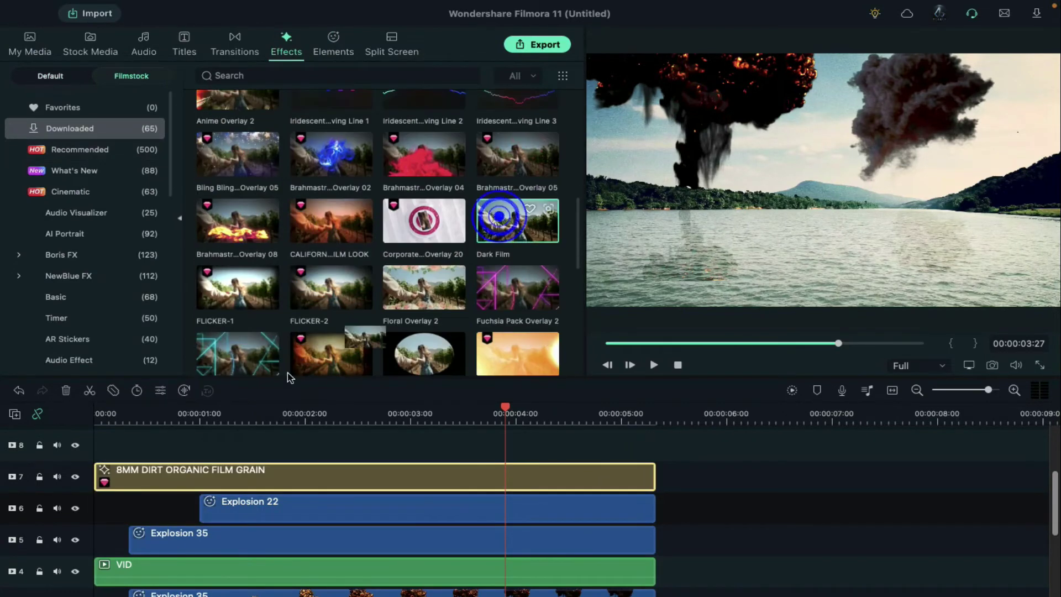
drag(287, 377, 620, 450)
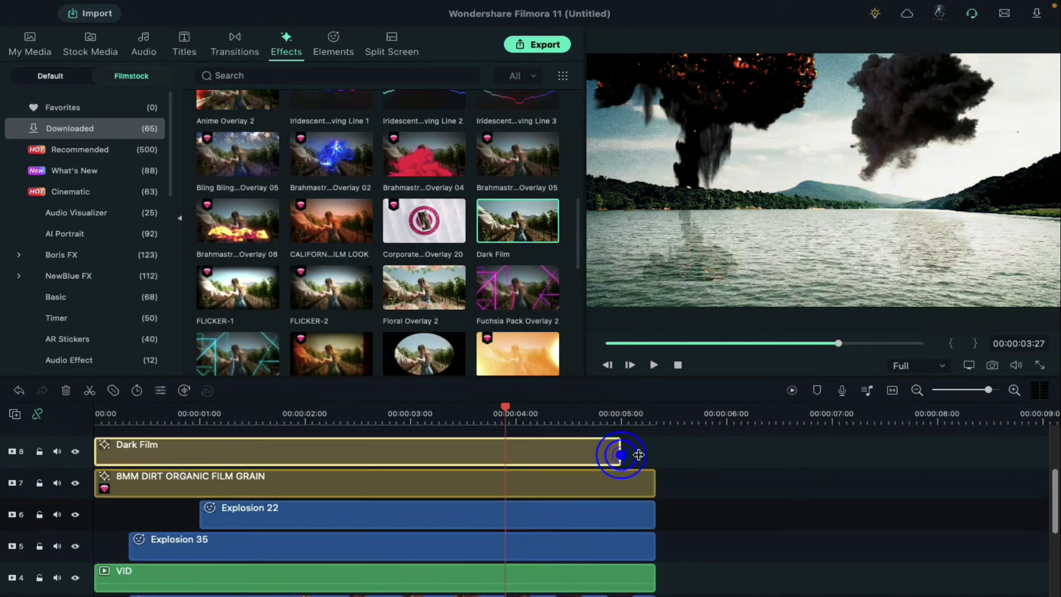
click(63, 76)
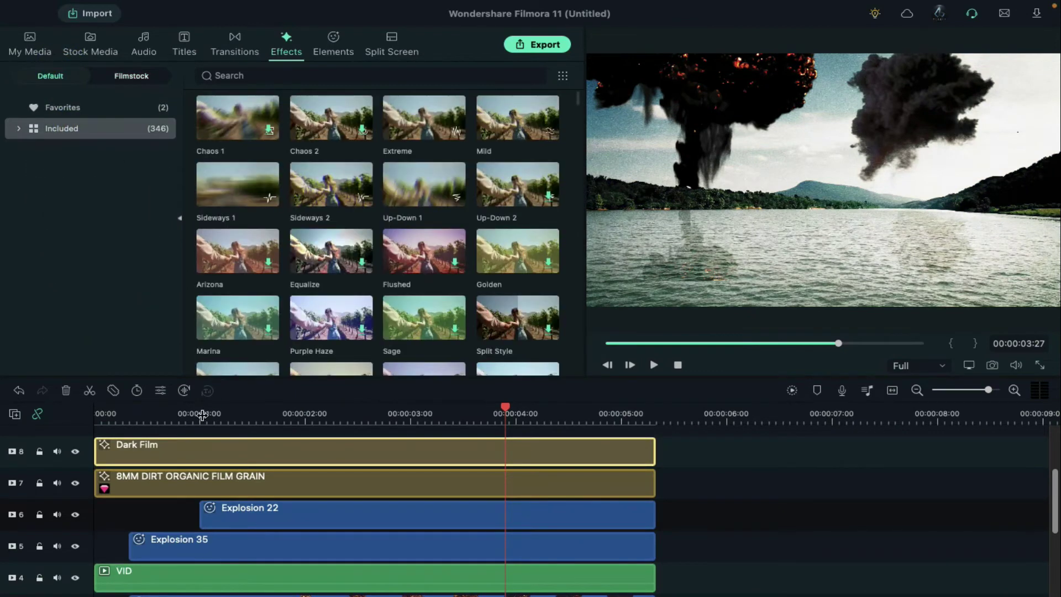
Add the Extreme shake effect at the playhead and trim it to end at 00:00:02:16
key(Left)
key(Left)
key(Left)
key(Left)
key(Left)
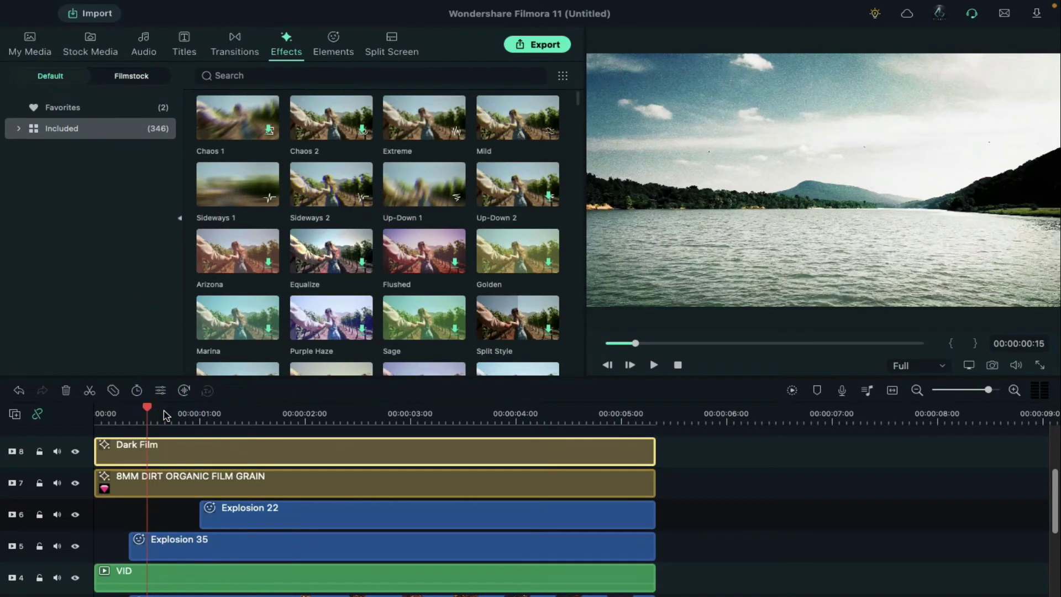
drag(261, 362, 166, 459)
click(669, 458)
drag(669, 459, 359, 439)
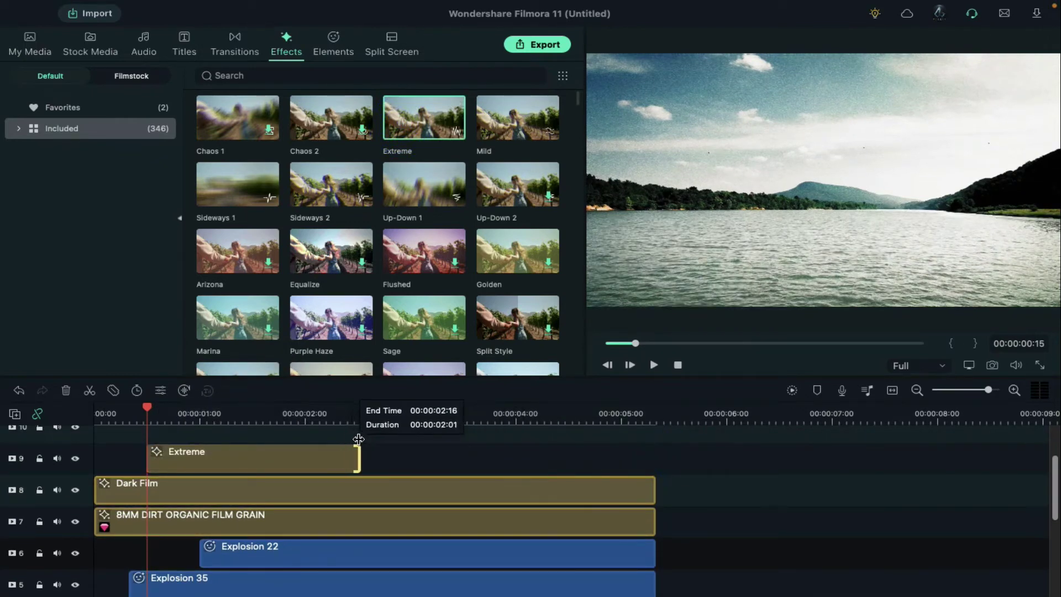
Set the Extreme shake effect's Frequency to 10
double_click(279, 455)
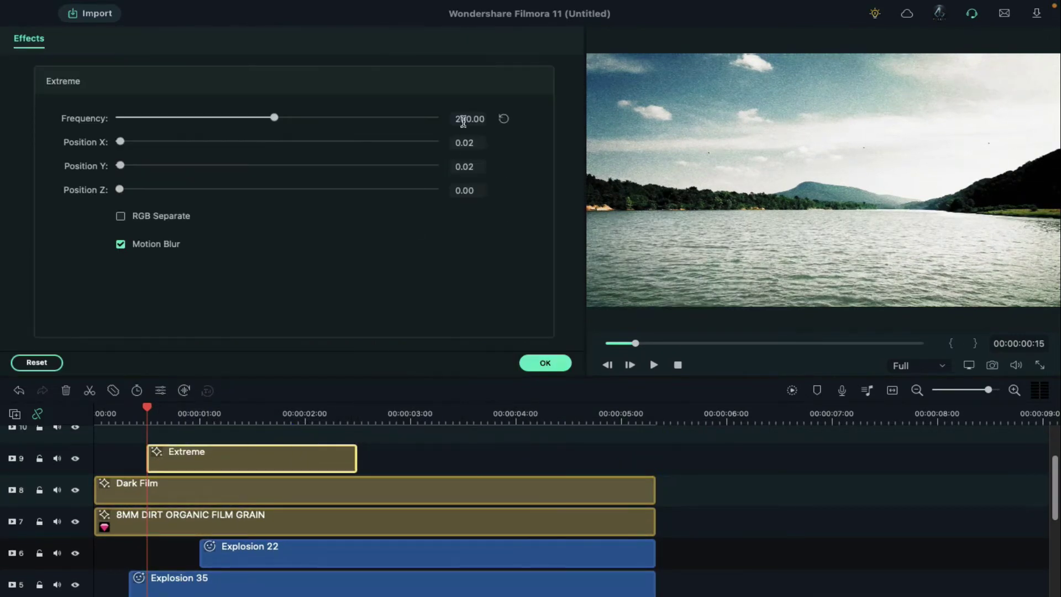
text(10)
key(Return)
click(564, 361)
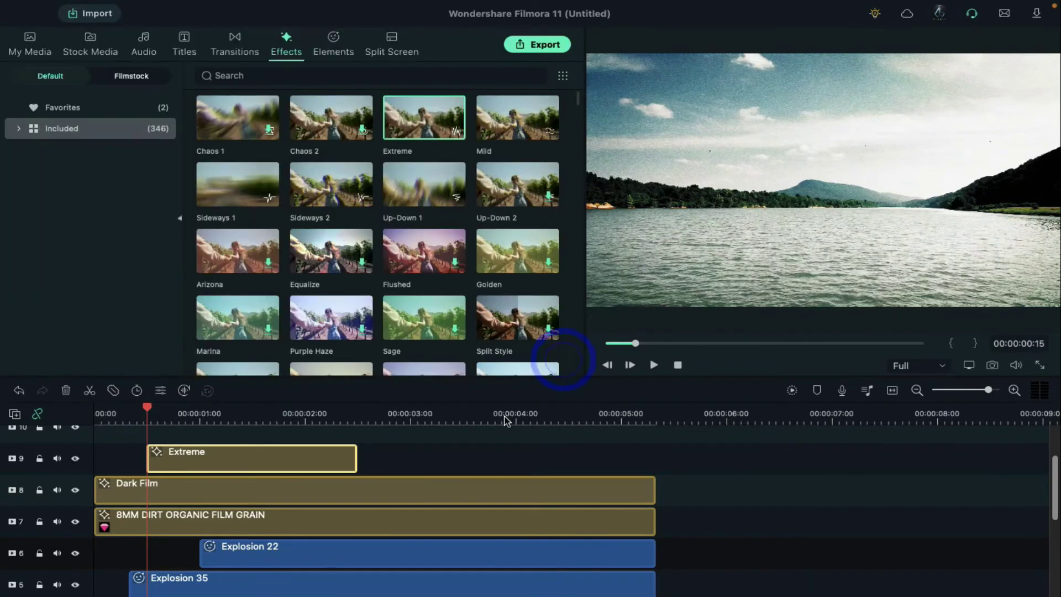
Add the Cinema 21:9 favourite effect on a new track, stretched to the end of the clips
click(121, 108)
drag(327, 141, 118, 462)
drag(621, 460, 655, 460)
Render the timeline preview for smooth playback
scroll(571, 522, down, 5)
scroll(571, 522, down, 3)
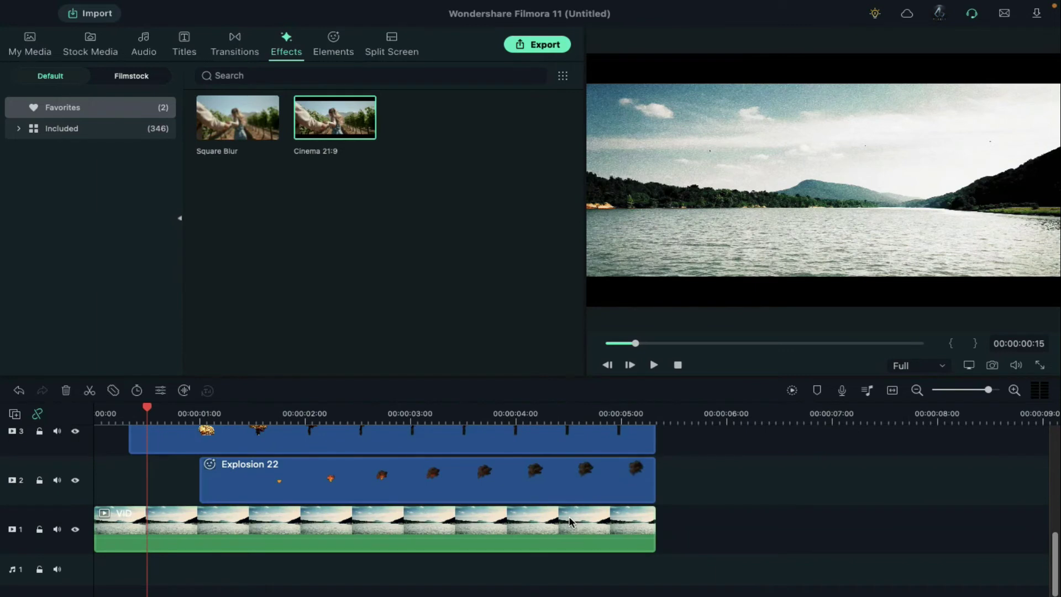
click(793, 390)
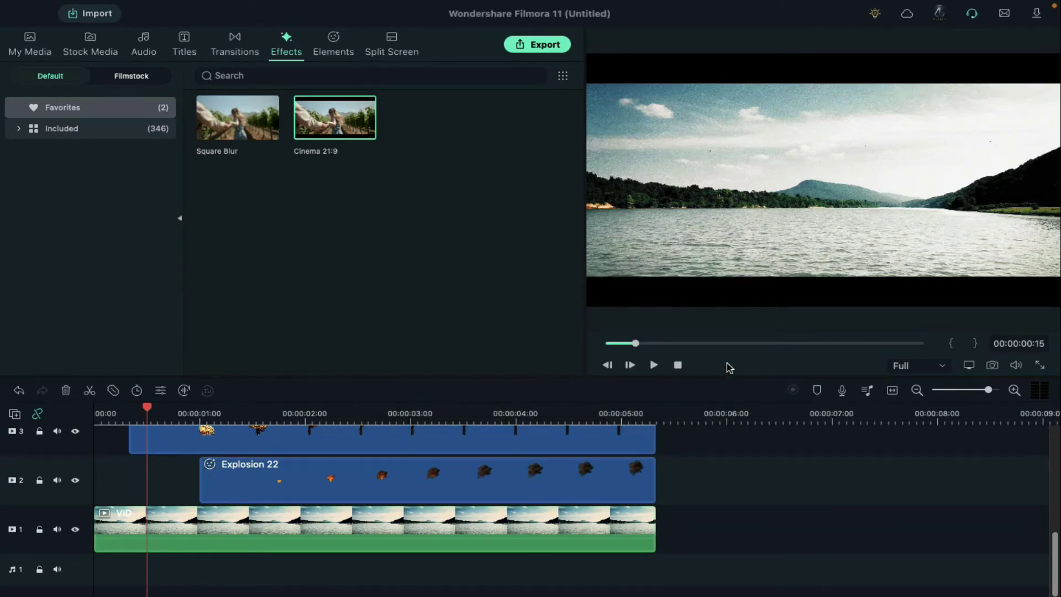
Stop playback and replay the finished lake video from the beginning
click(679, 366)
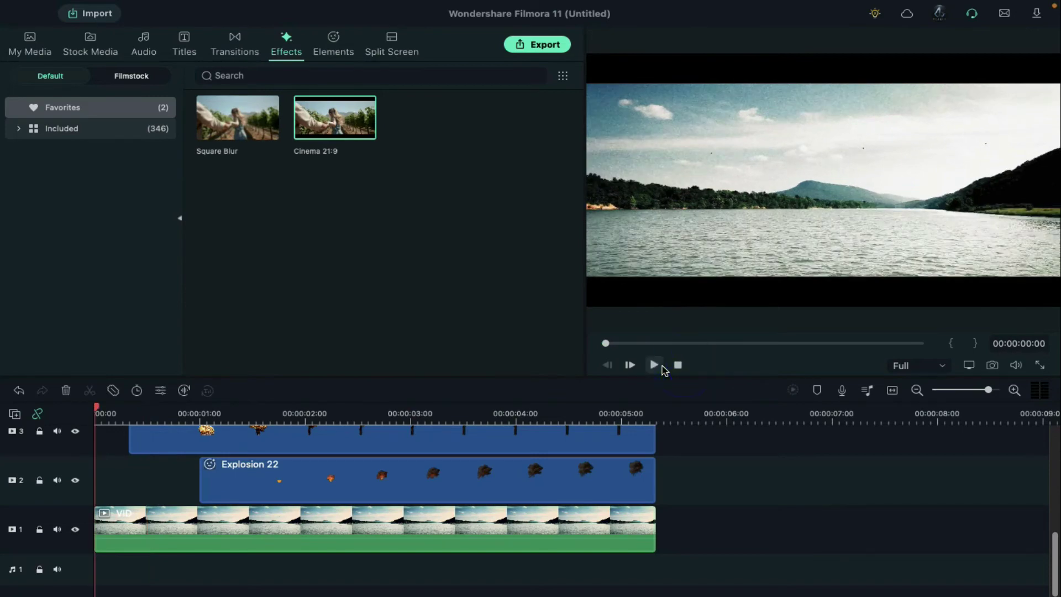
click(655, 365)
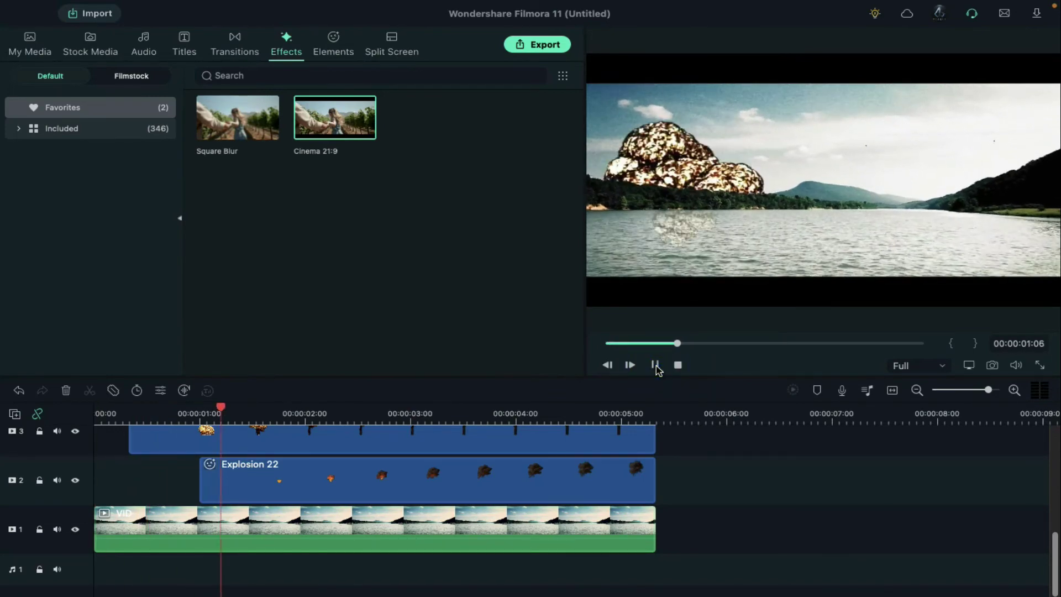